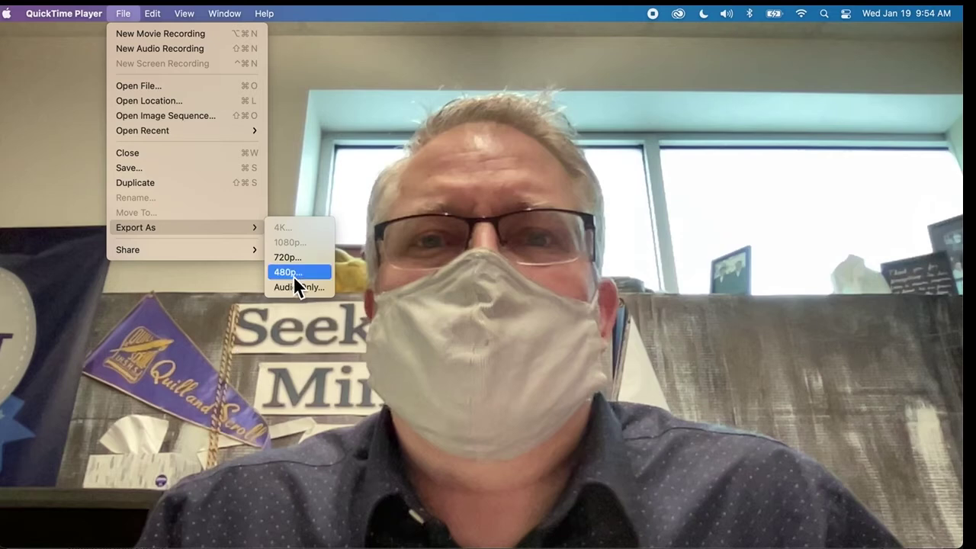
Minimise the QuickTime recording, the Premiere Pro home window and the Finder window to clear the desktop.
left_click(270, 407)
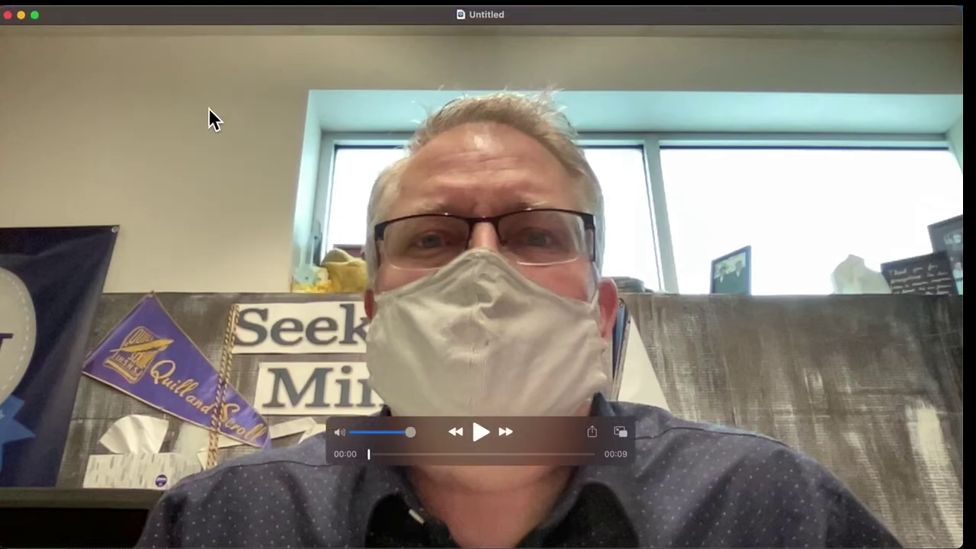
left_click(21, 16)
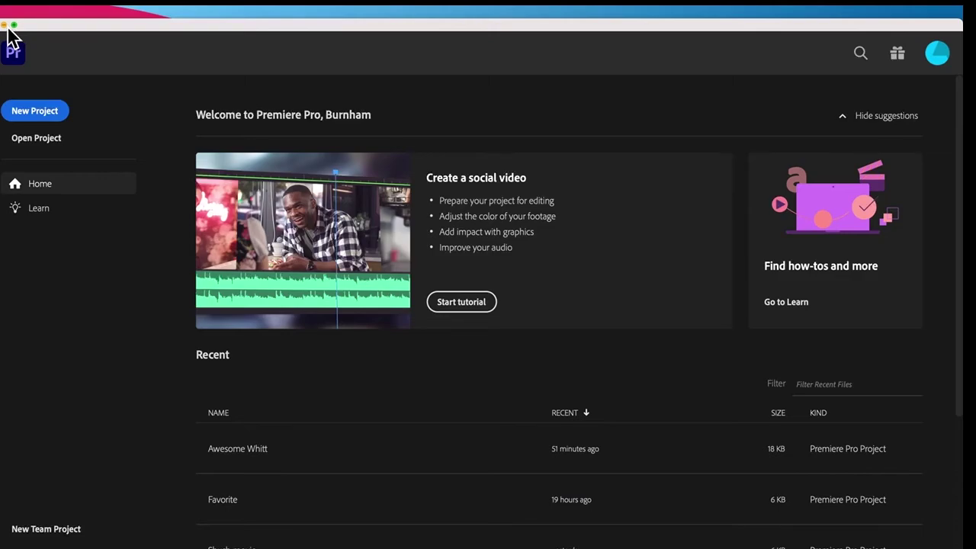
left_click(14, 25)
left_click(70, 81)
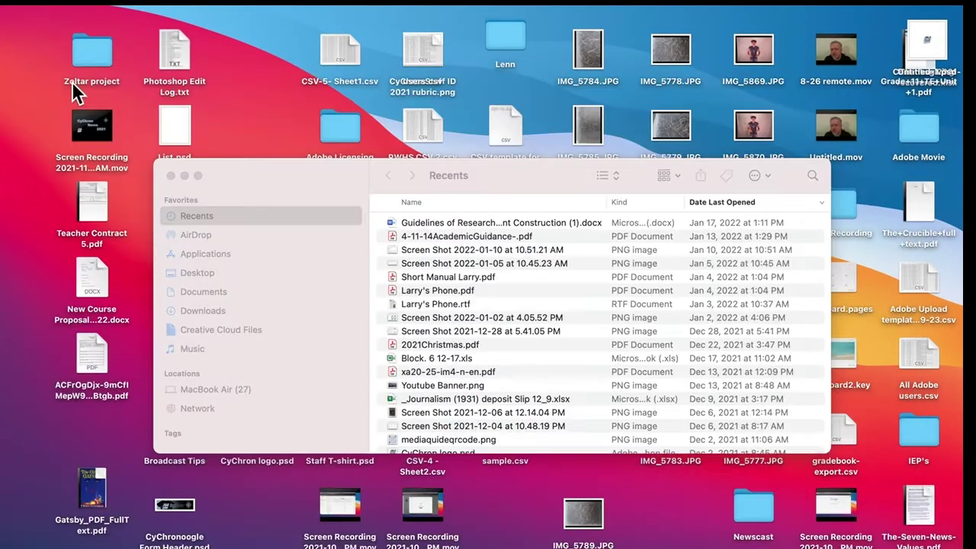
left_click(185, 176)
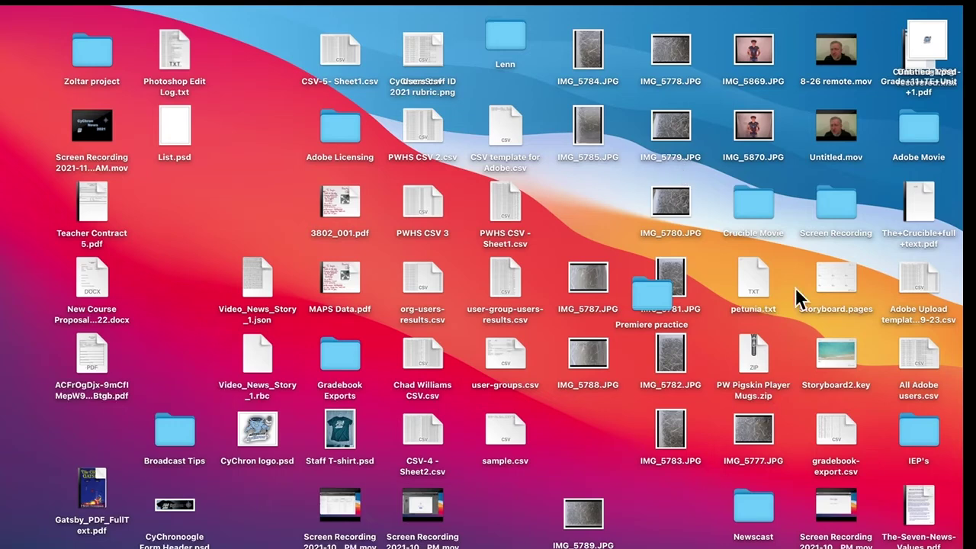
Move the Premiere practice folder to the empty spot below List.psd on the desktop and open it.
left_click_drag(654, 288, 188, 210)
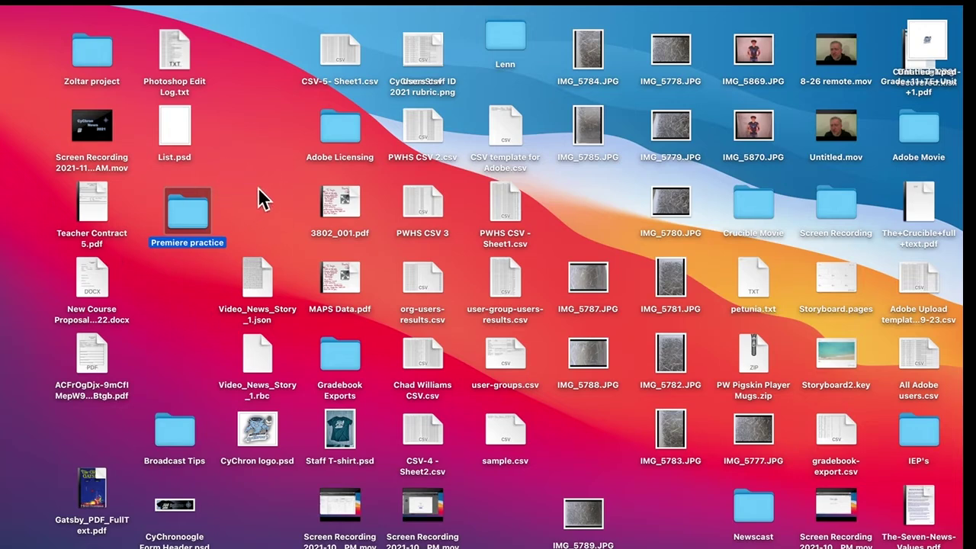
double_click(190, 219)
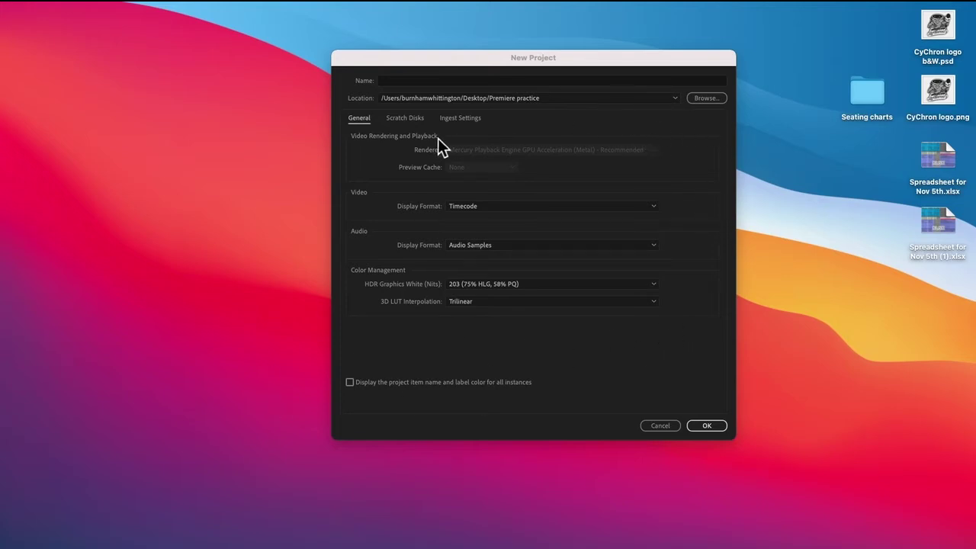
Create a project named Tutorial stored in the Premiere practice folder and bring the project window fully onto the screen.
left_click(404, 84)
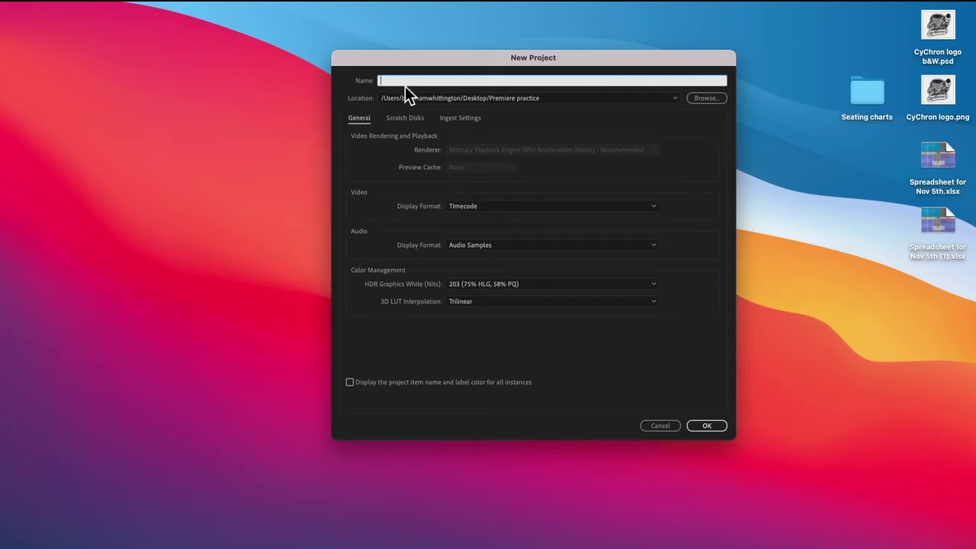
type("Tutorial")
left_click(704, 99)
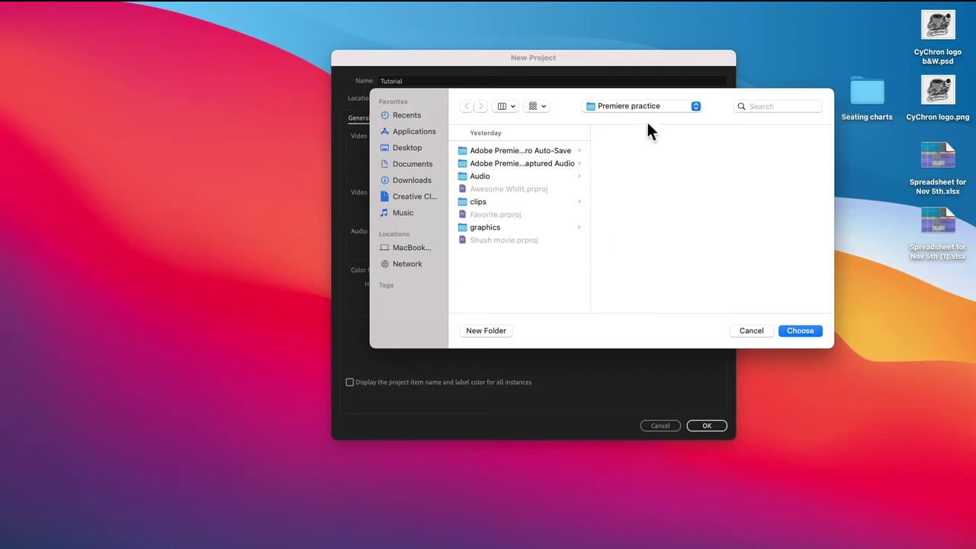
left_click(629, 109)
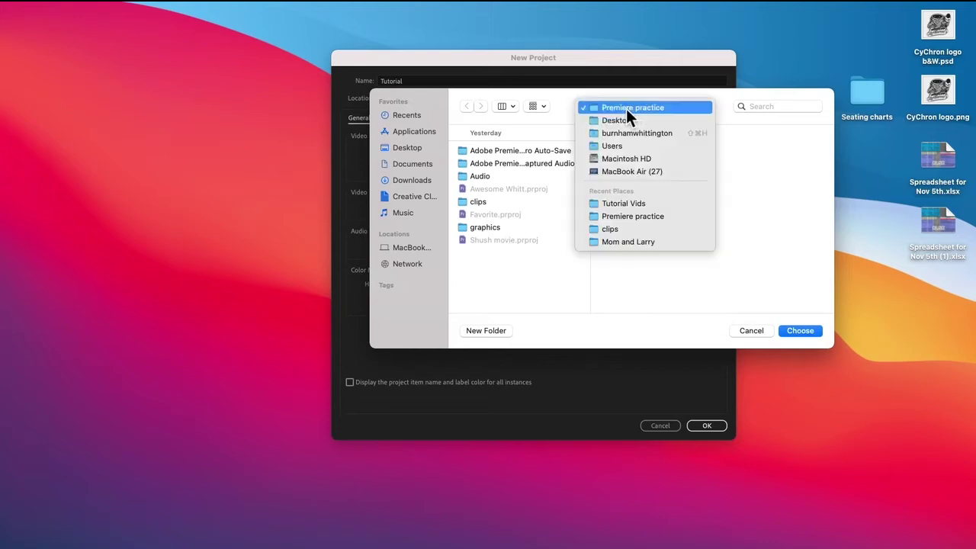
left_click(561, 299)
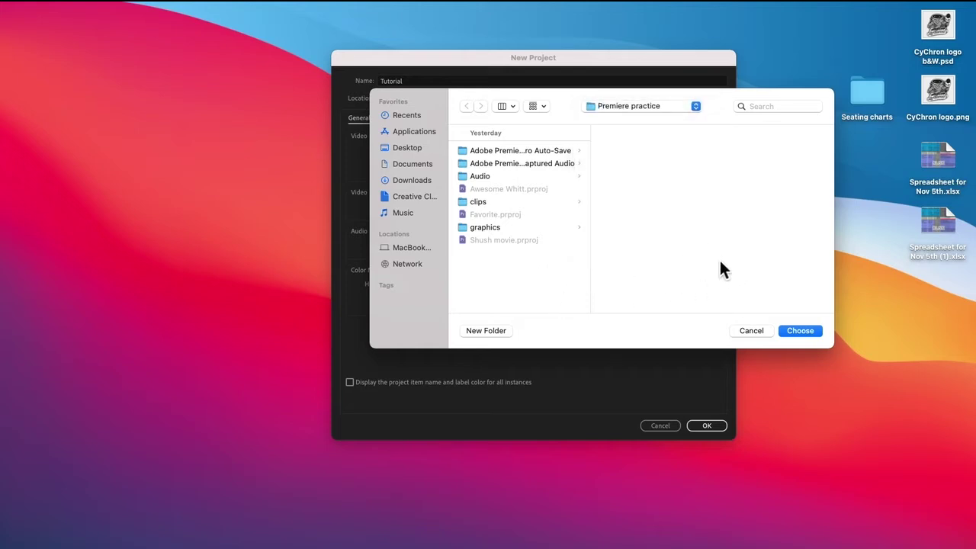
left_click(801, 331)
left_click(702, 425)
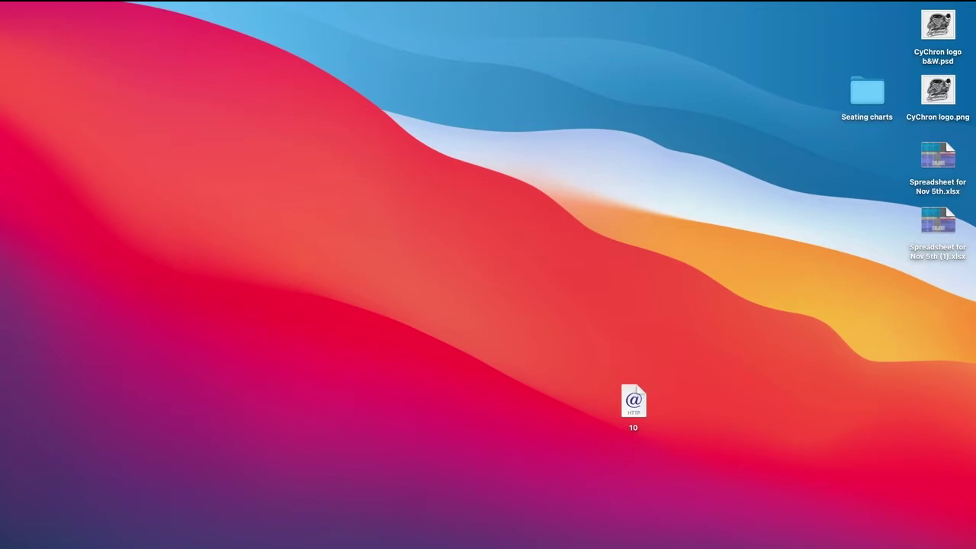
left_click_drag(972, 120, 586, 14)
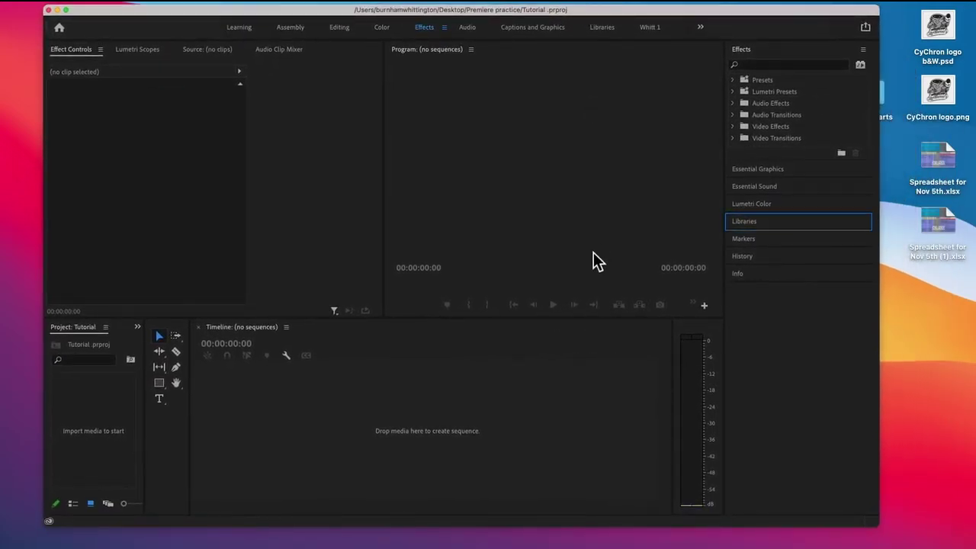
Compare the Learning, Effects, Whitt 1 and Editing workspace layouts, finishing on Learning.
left_click(241, 27)
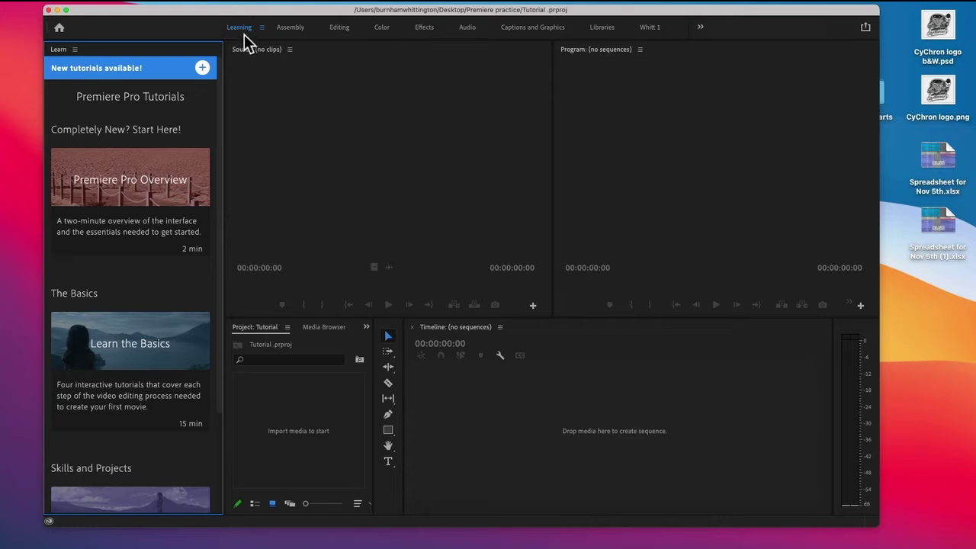
left_click(423, 32)
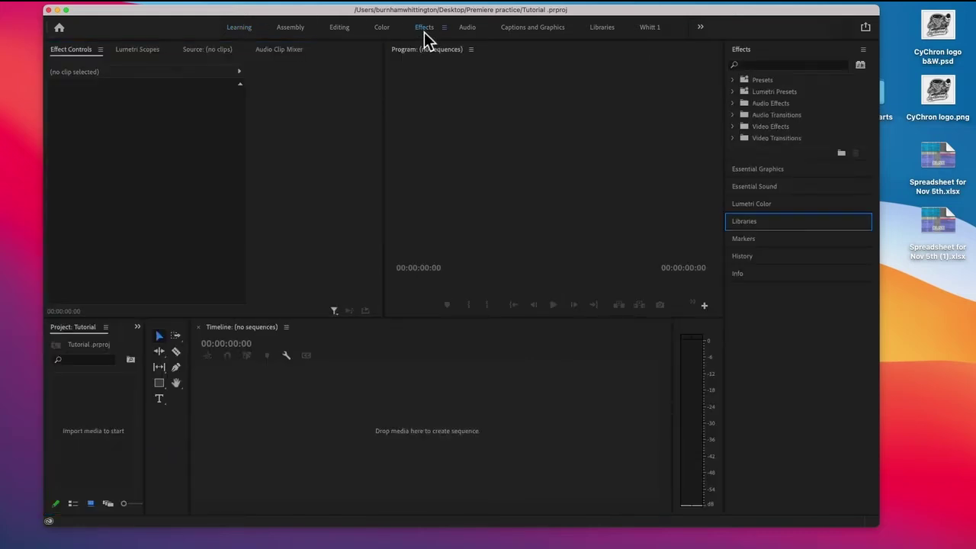
left_click(651, 30)
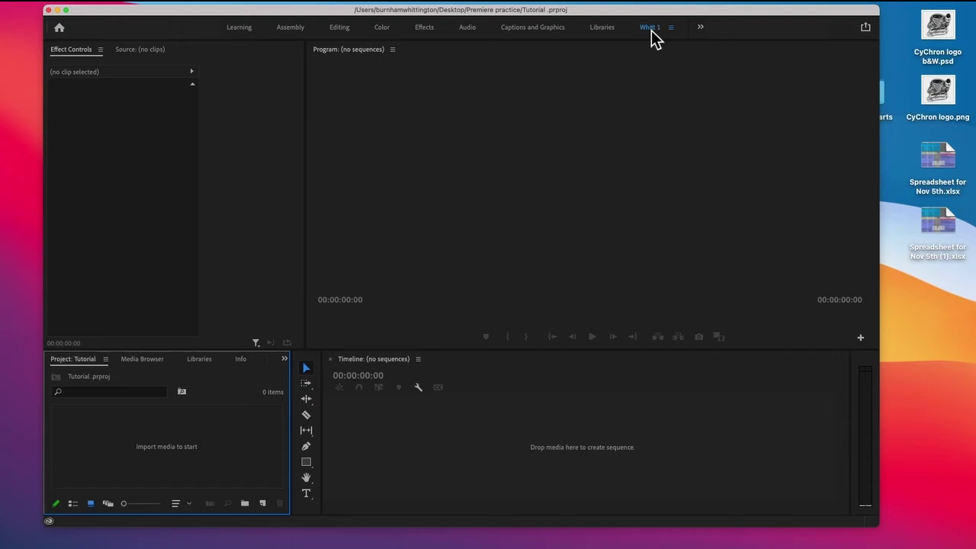
left_click(422, 28)
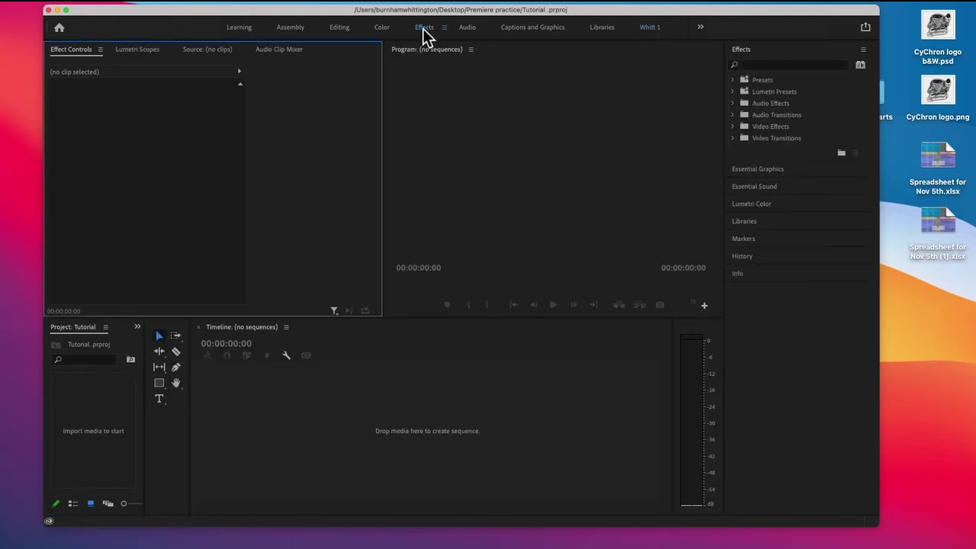
left_click(339, 34)
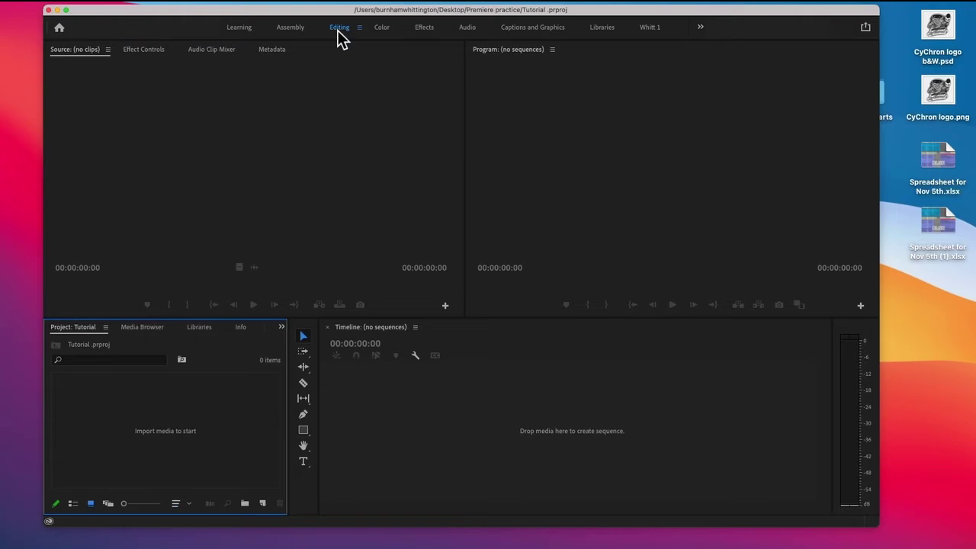
left_click(241, 28)
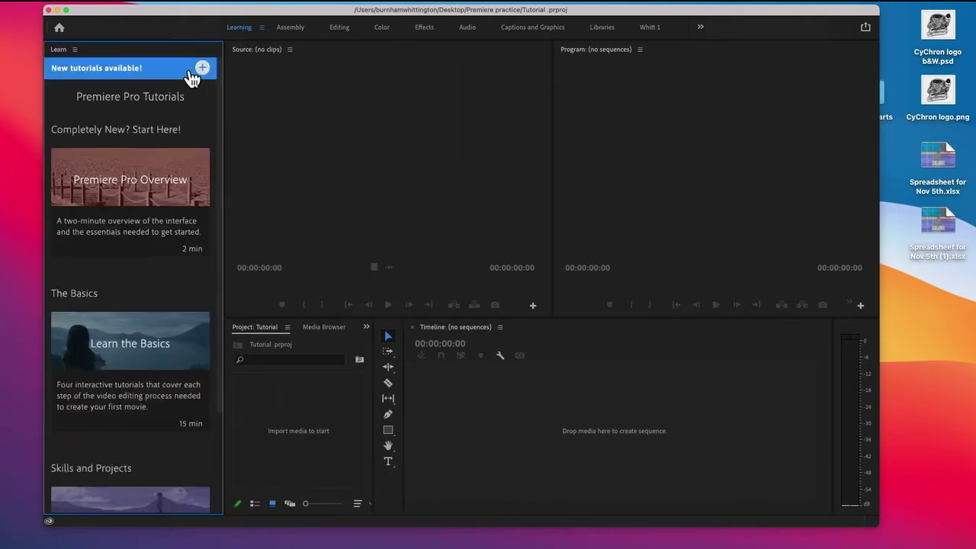
Close the Learn panel and resize the panels so the timeline is taller and the Source monitor smaller.
left_click(75, 50)
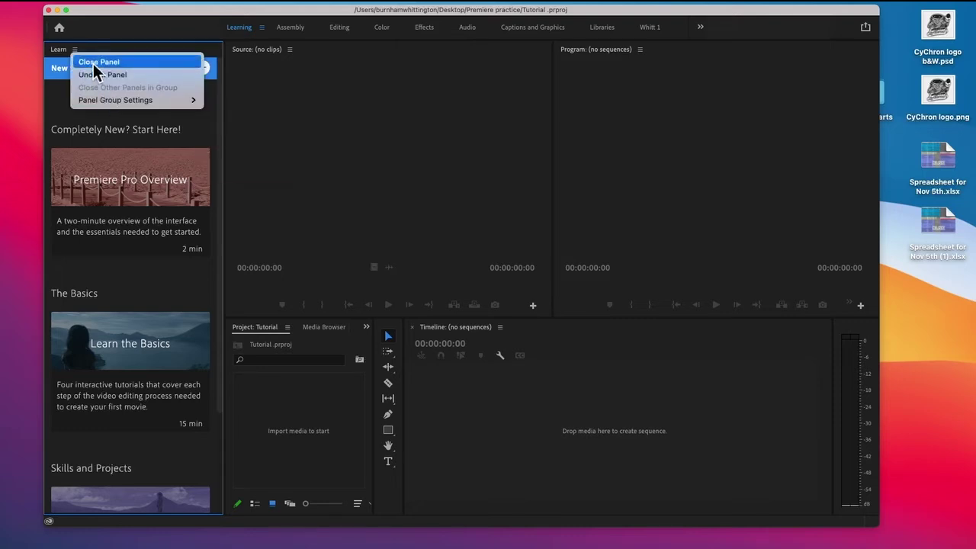
left_click(99, 64)
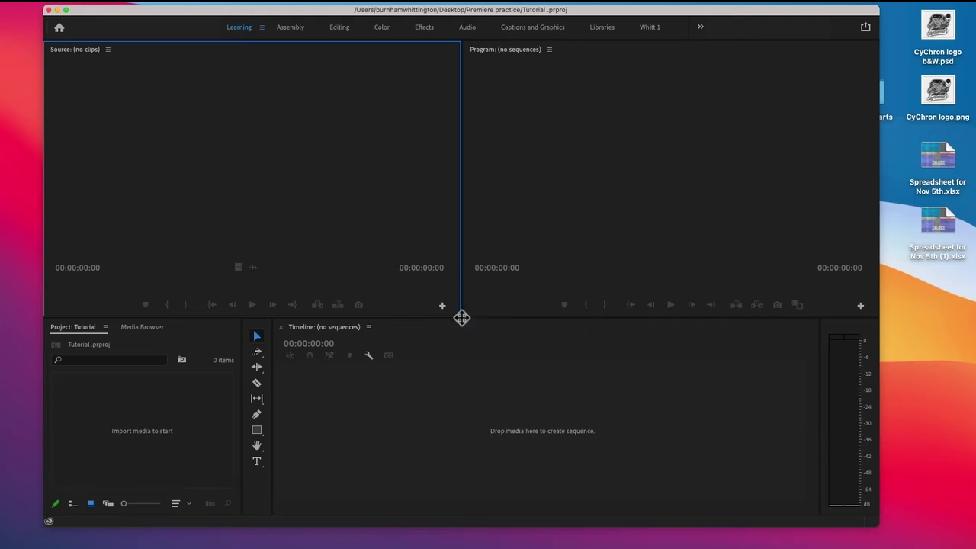
left_click_drag(461, 318, 382, 202)
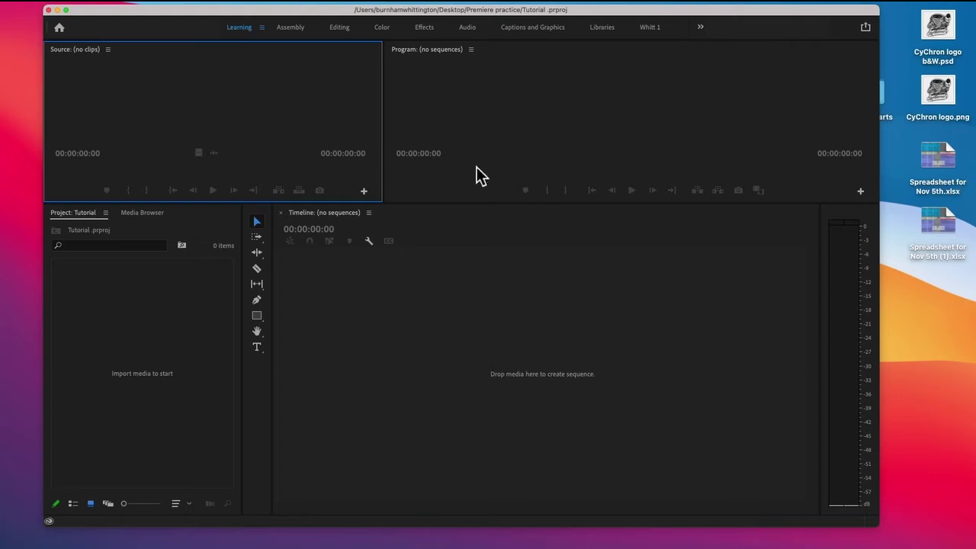
Reset the Learning workspace to its saved layout.
left_click(262, 29)
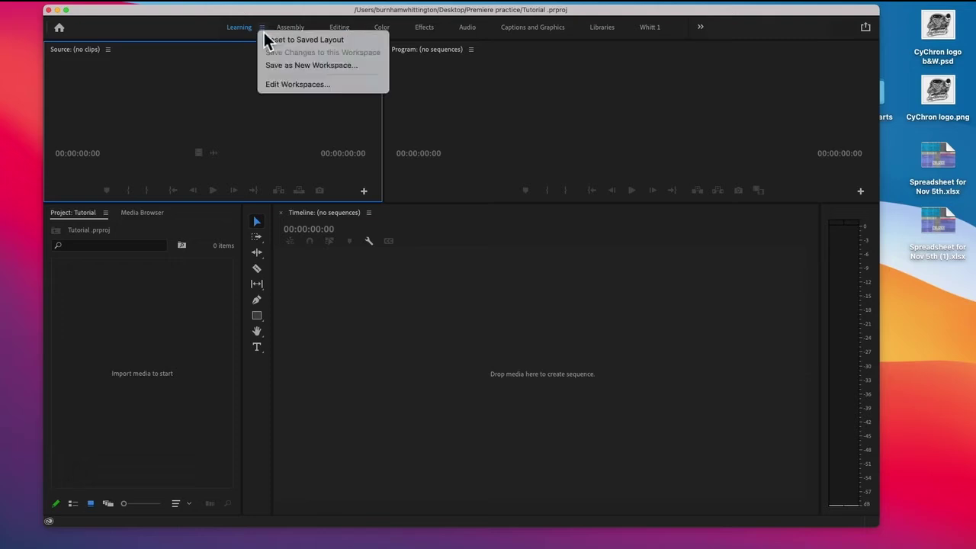
left_click(275, 40)
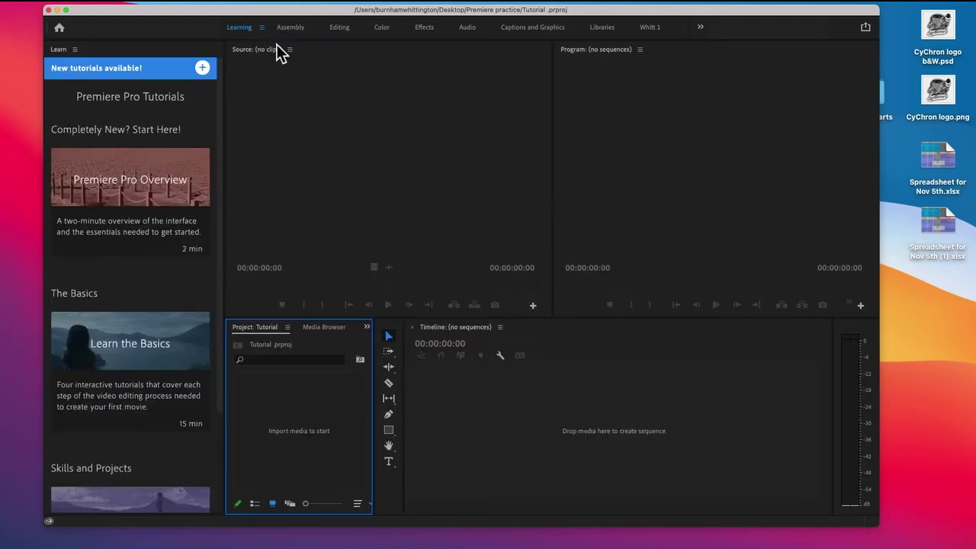
mouse_move(182, 259)
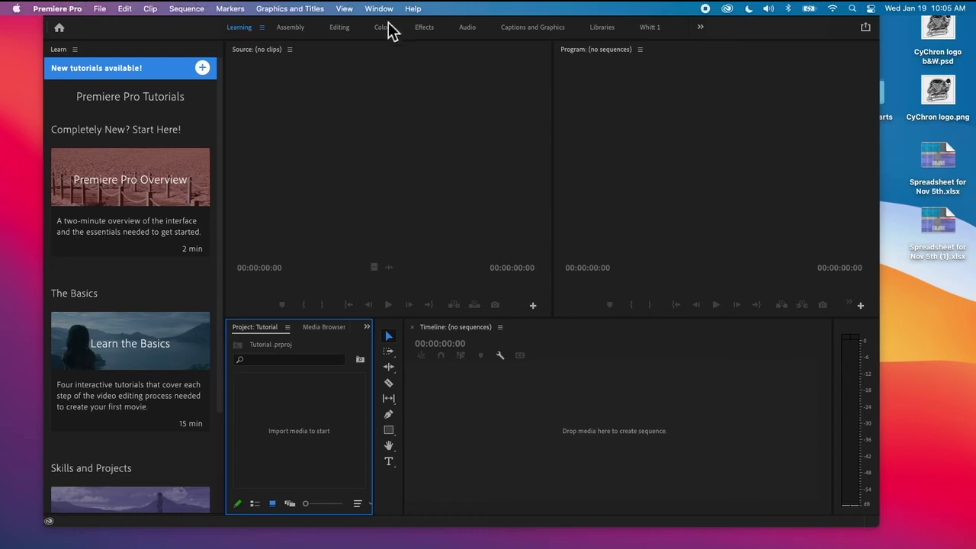
left_click(385, 9)
mouse_move(392, 26)
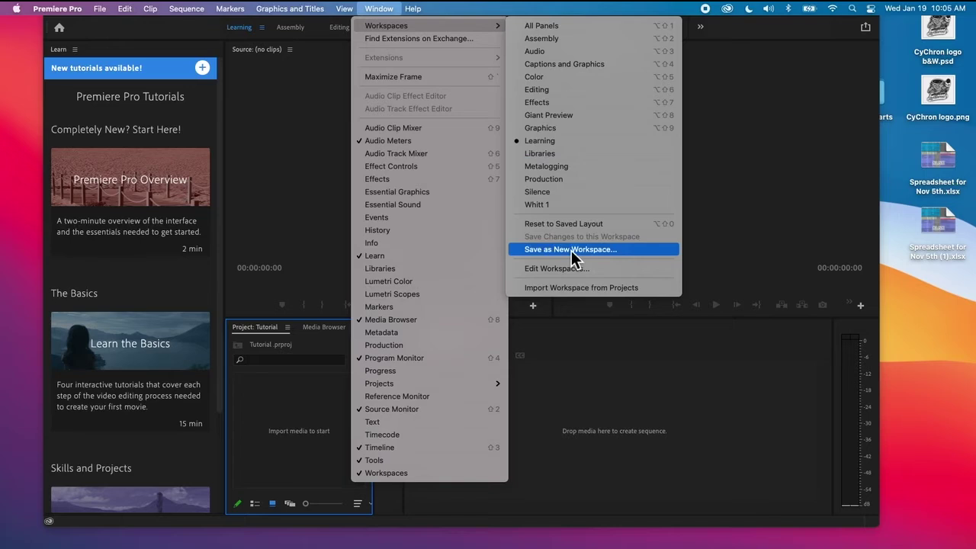
left_click(791, 118)
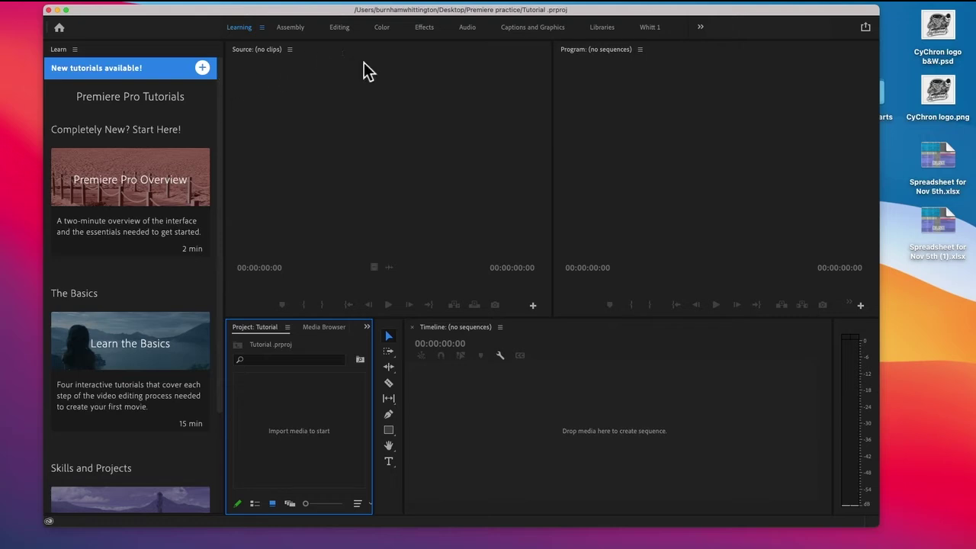
Switch to the Editing workspace and expand the Macintosh HD drive in the Media Browser.
left_click(344, 32)
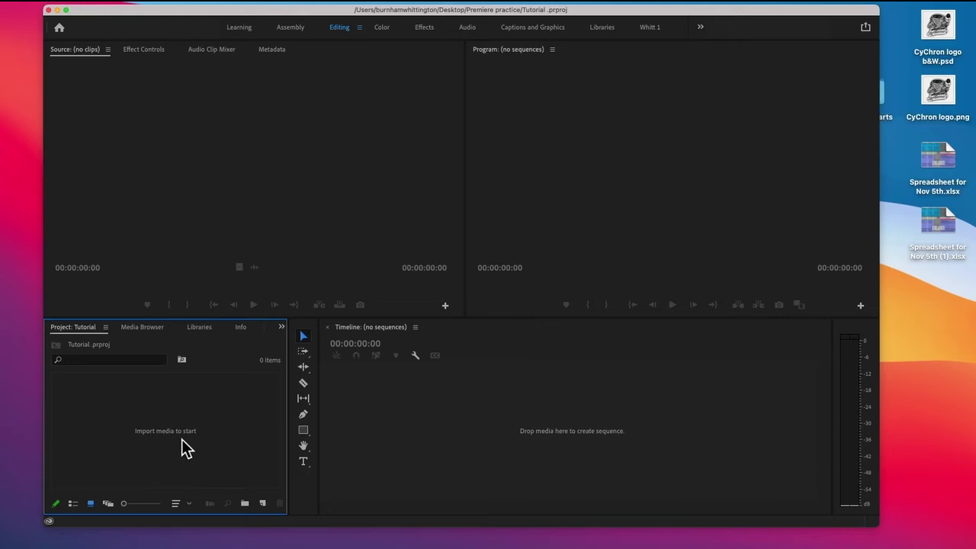
left_click(143, 328)
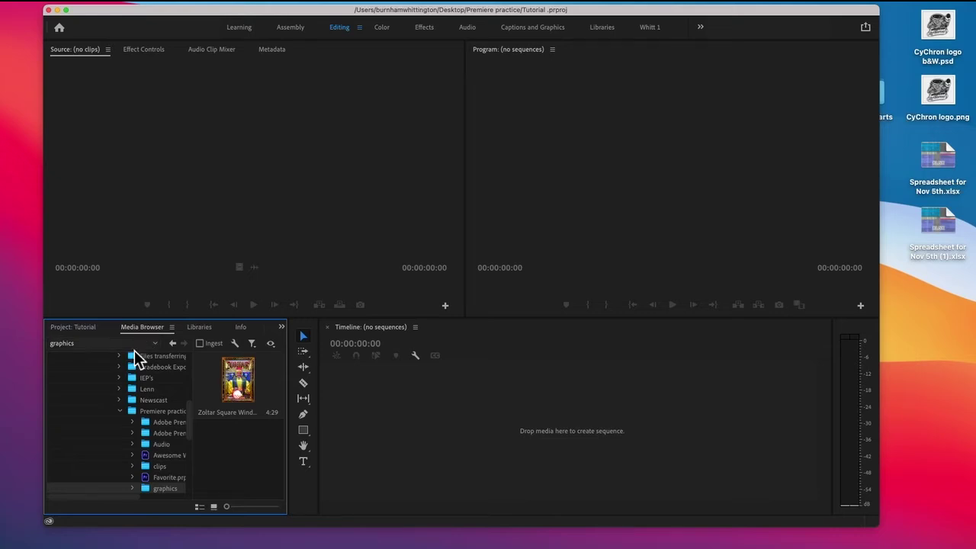
scroll(145, 385, "up", 10)
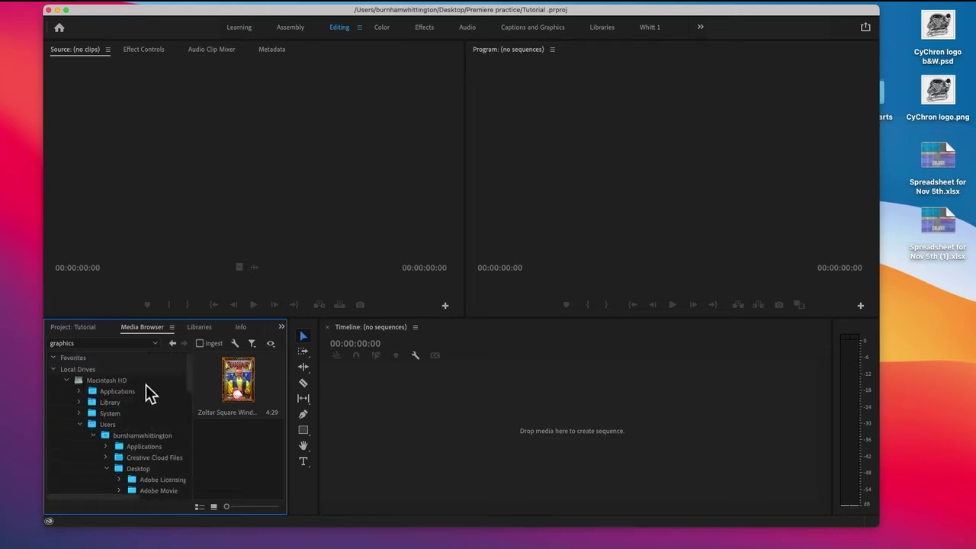
left_click(67, 381)
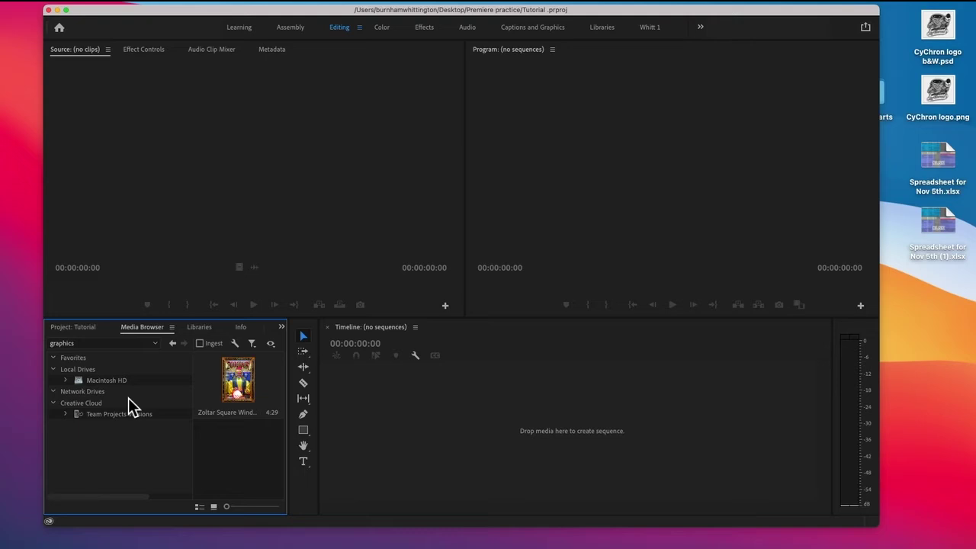
left_click(66, 380)
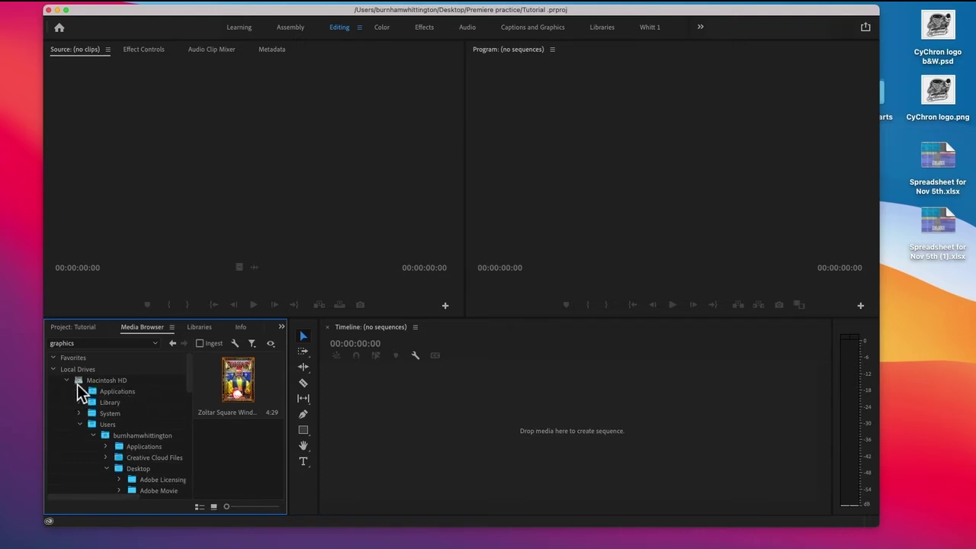
Expand the personal home folder under Users on Macintosh HD in the Media Browser.
left_click(101, 383)
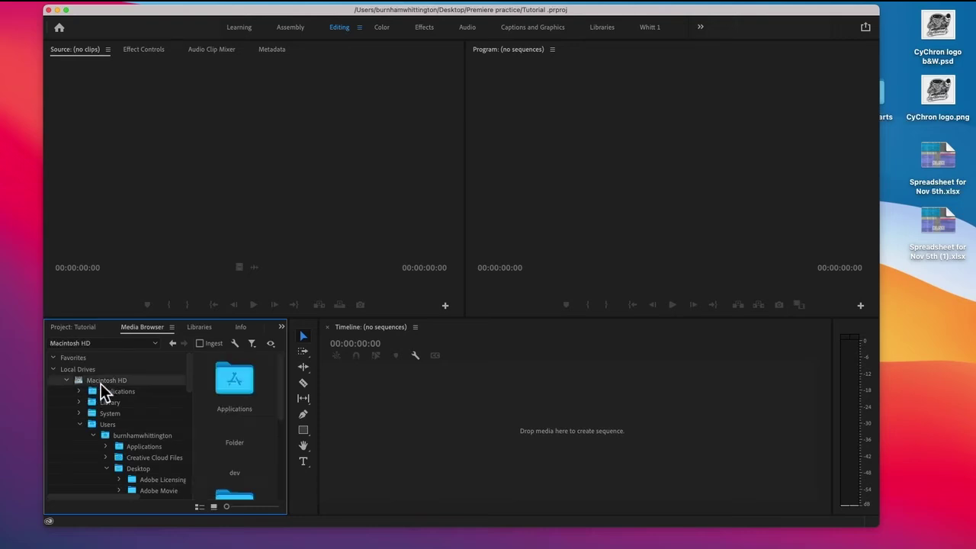
left_click(110, 424)
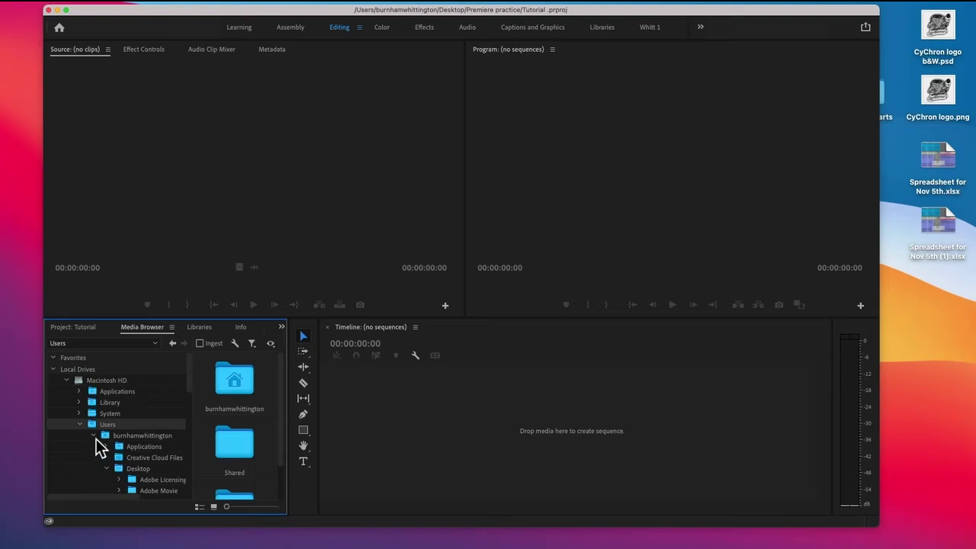
left_click(94, 437)
left_click(132, 436)
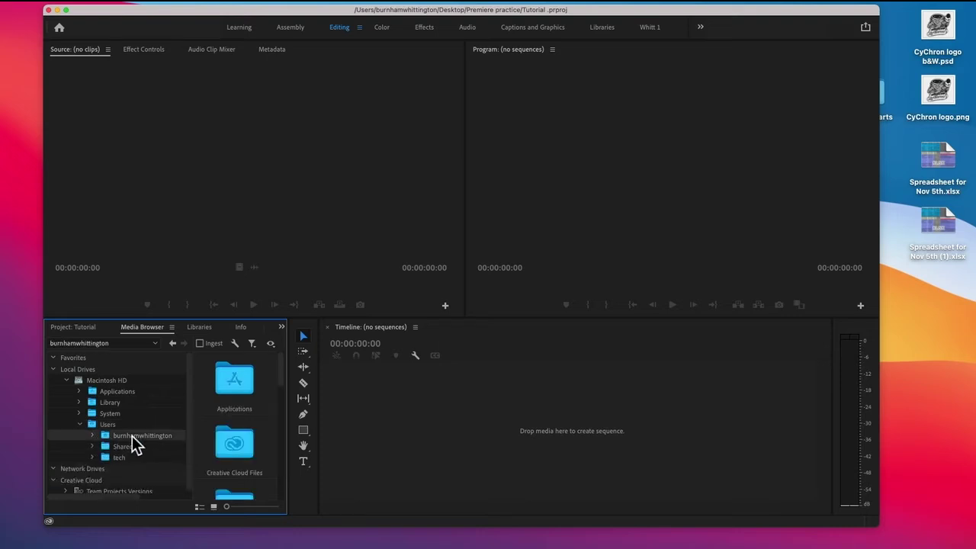
left_click(94, 436)
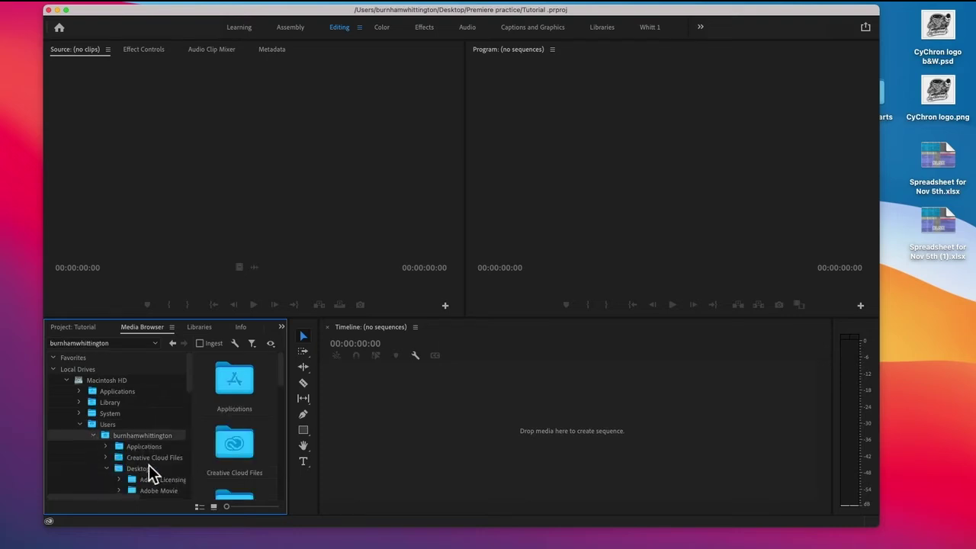
Open the Premiere practice folder on the Desktop in the Media Browser and look through its contents.
scroll(147, 465, "down", 1)
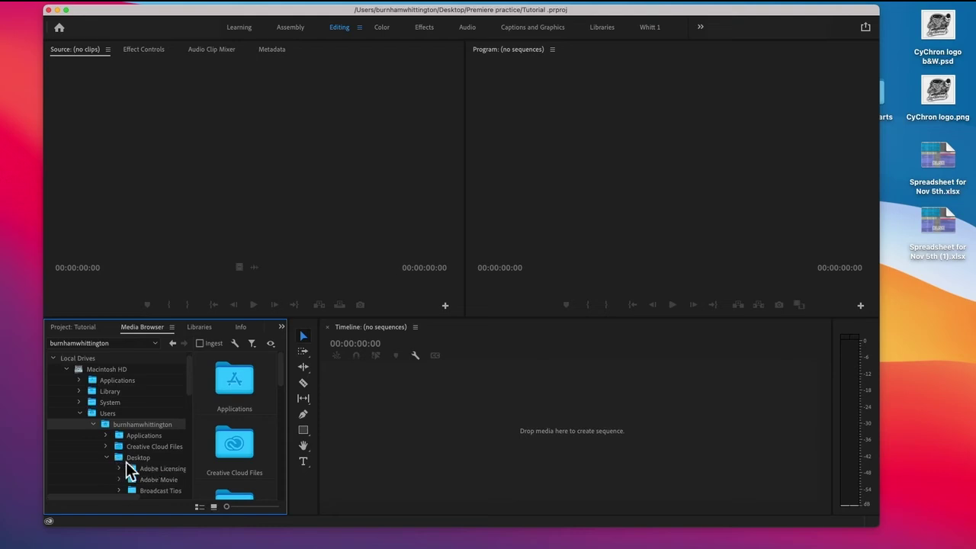
left_click(127, 460)
scroll(126, 467, "down", 5)
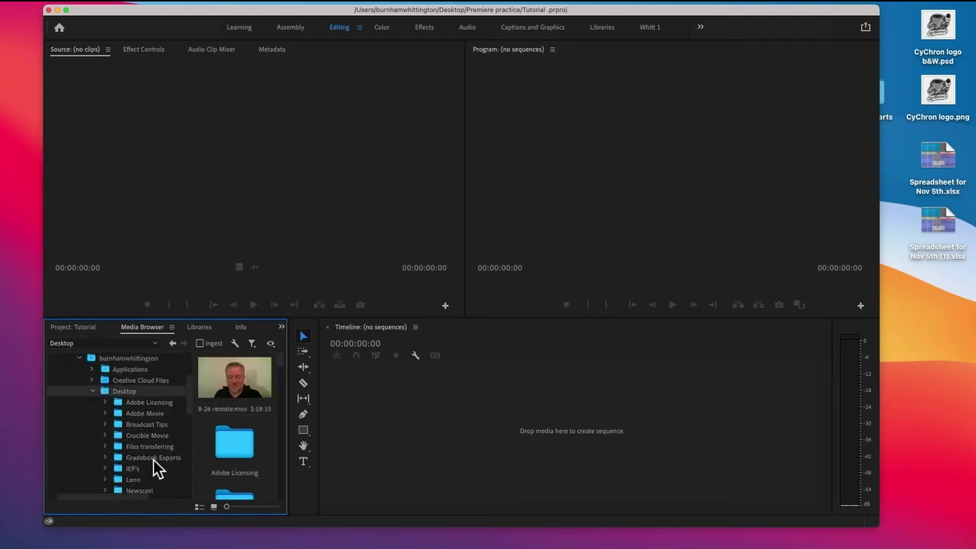
scroll(153, 459, "down", 8)
left_click(143, 416)
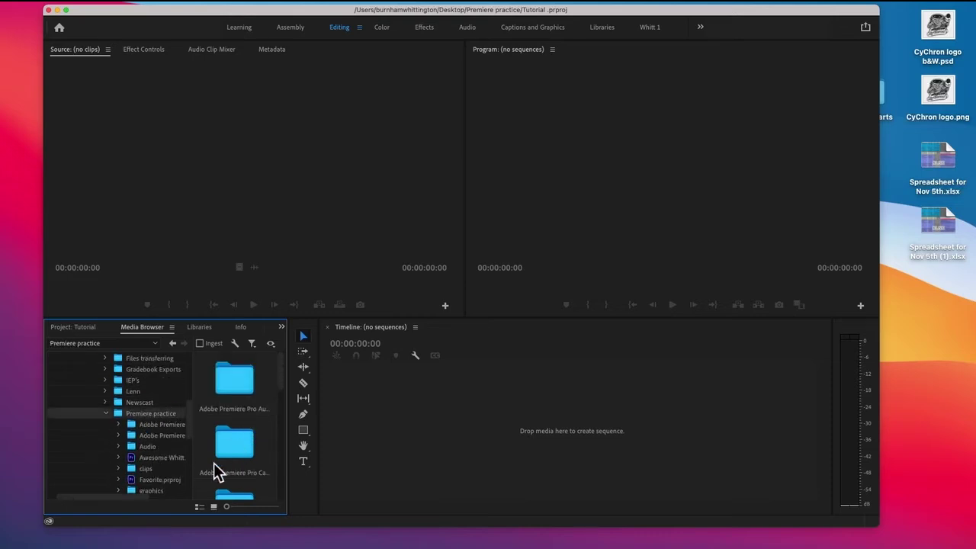
scroll(164, 457, "down", 1)
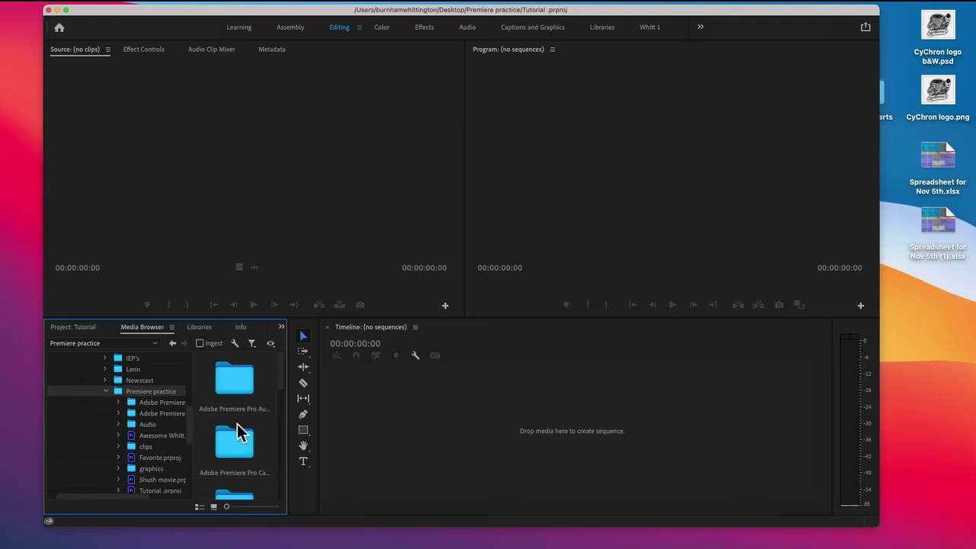
scroll(236, 421, "down", 5)
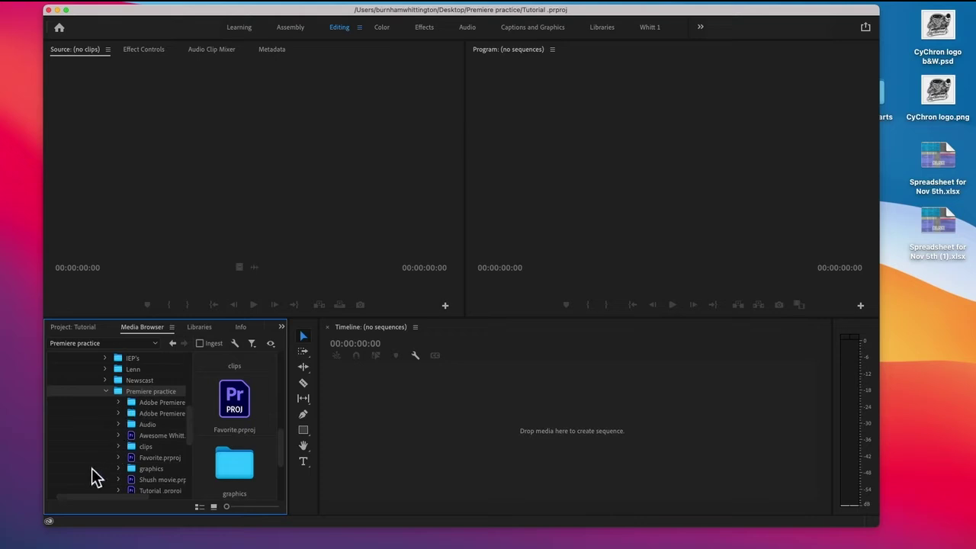
Open the clips folder, look through its clips and load Awesome.mov into the Source monitor.
left_click(137, 448)
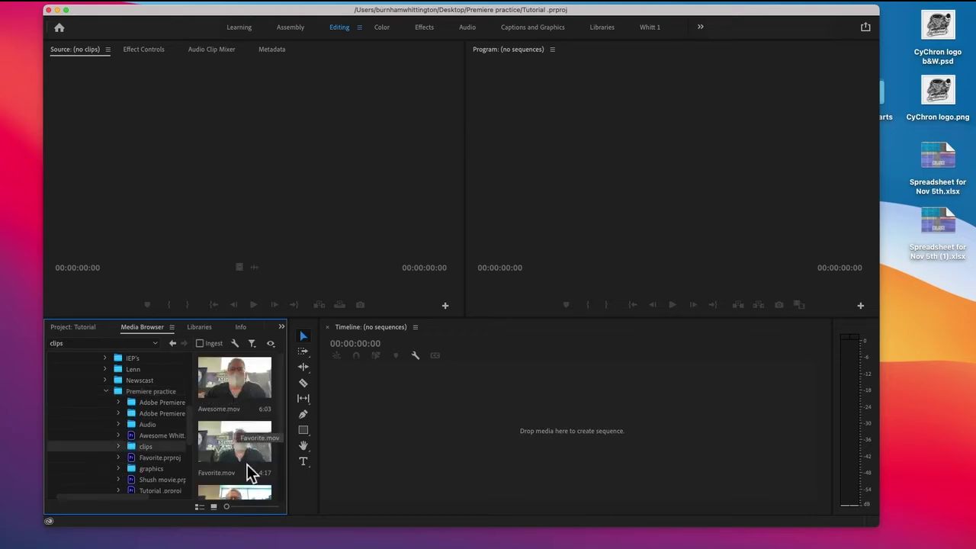
scroll(247, 466, "down", 3)
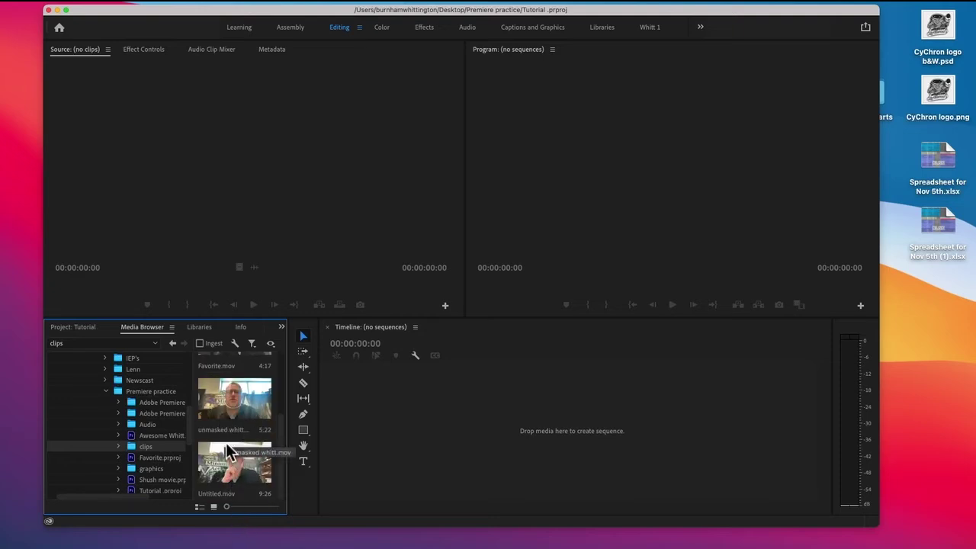
scroll(235, 468, "up", 2)
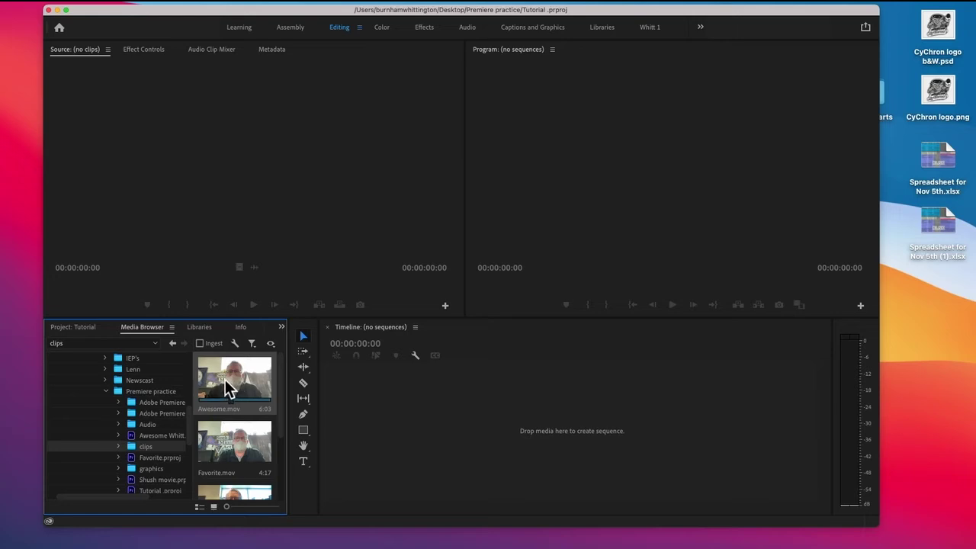
double_click(225, 379)
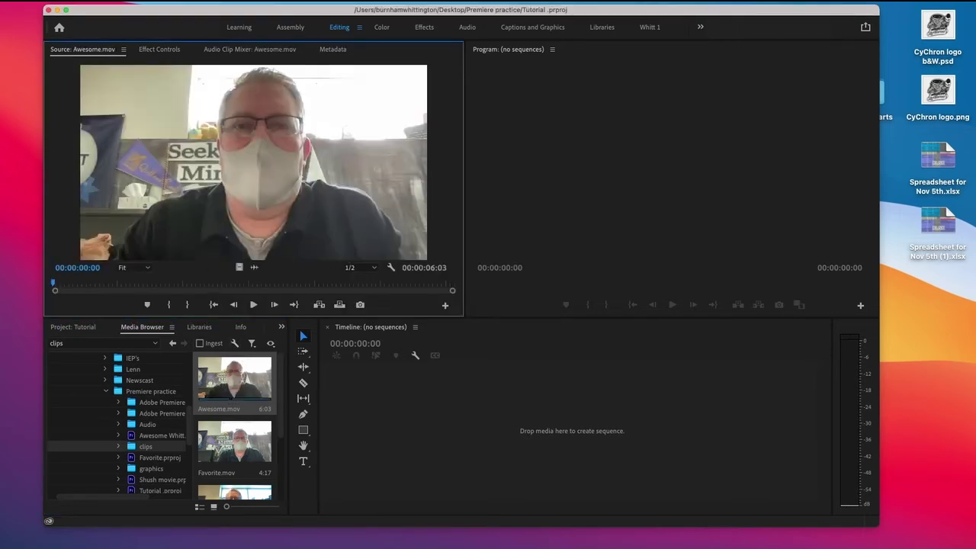
left_click(233, 403)
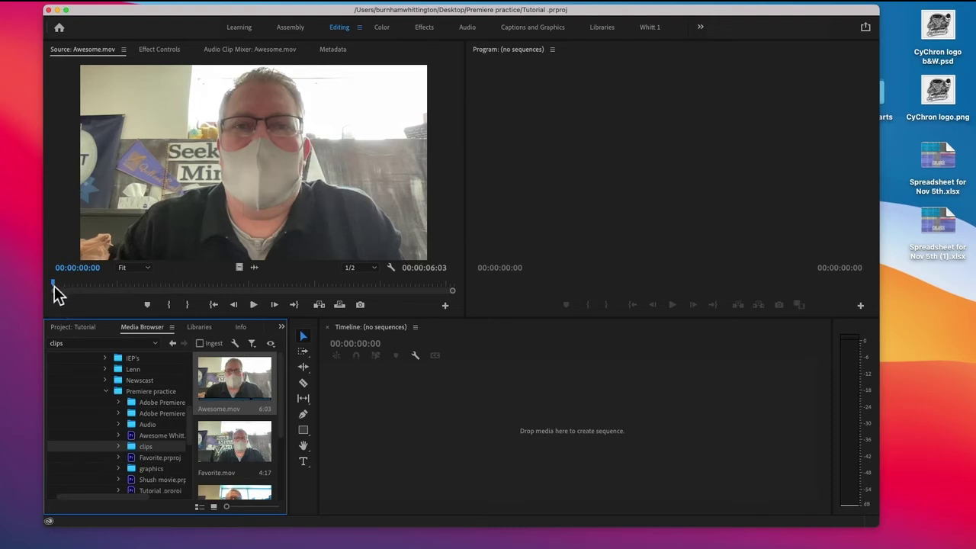
Create a sequence from Awesome.mov in the empty timeline, try shifting the clip and return it to the sequence start.
left_click_drag(55, 286, 51, 321)
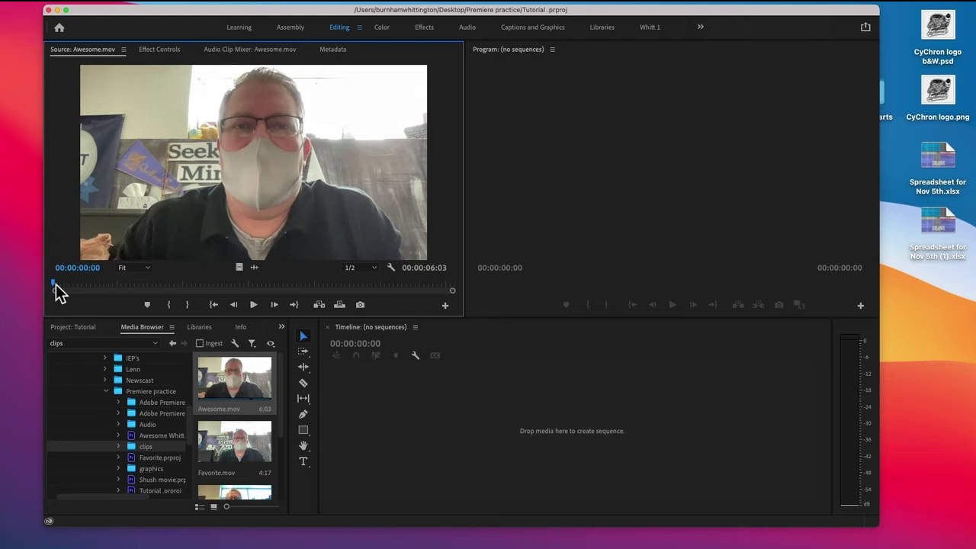
left_click_drag(54, 283, 49, 303)
left_click_drag(325, 168, 356, 414)
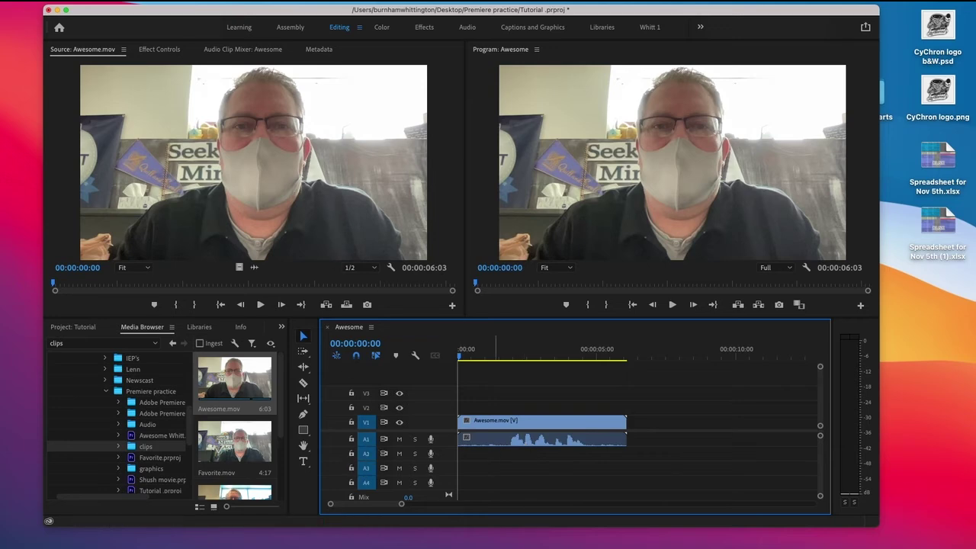
left_click_drag(548, 423, 592, 425)
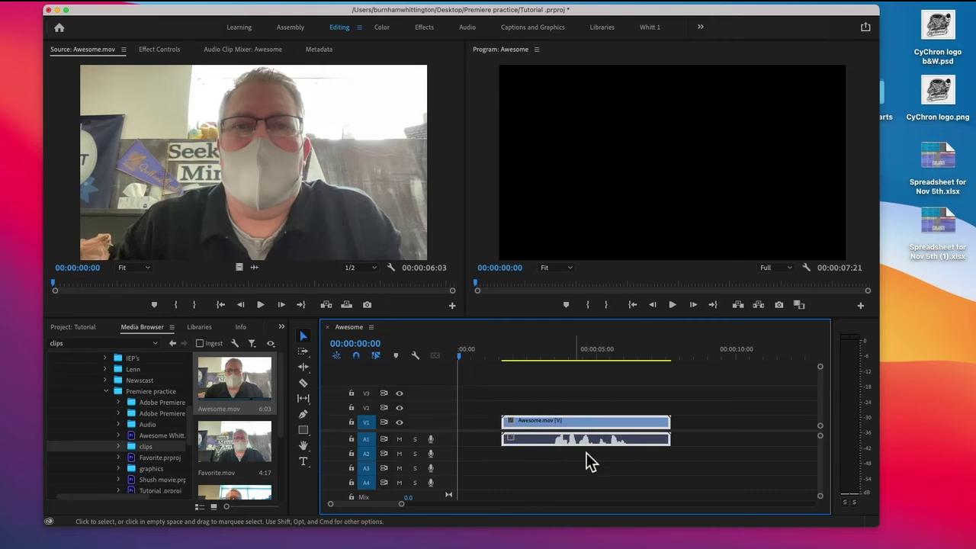
left_click_drag(593, 428, 552, 429)
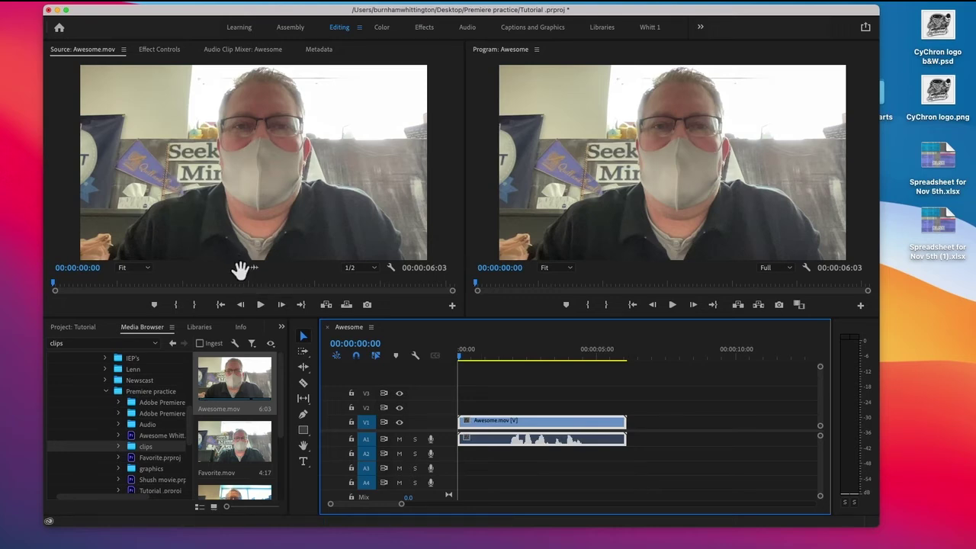
Add only the video of Awesome.mov to V2 and only its audio to A2, following the first clip.
left_click_drag(239, 267, 629, 410)
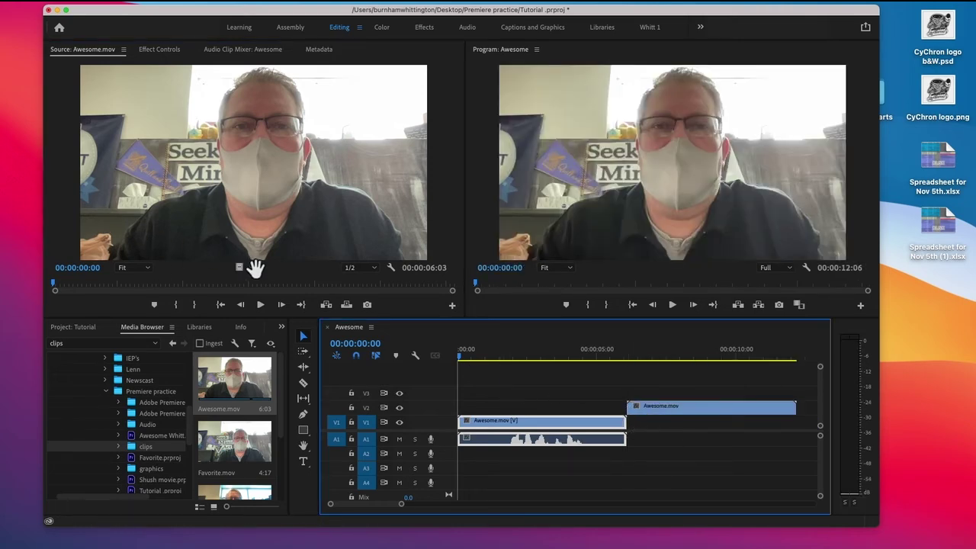
left_click_drag(254, 267, 637, 458)
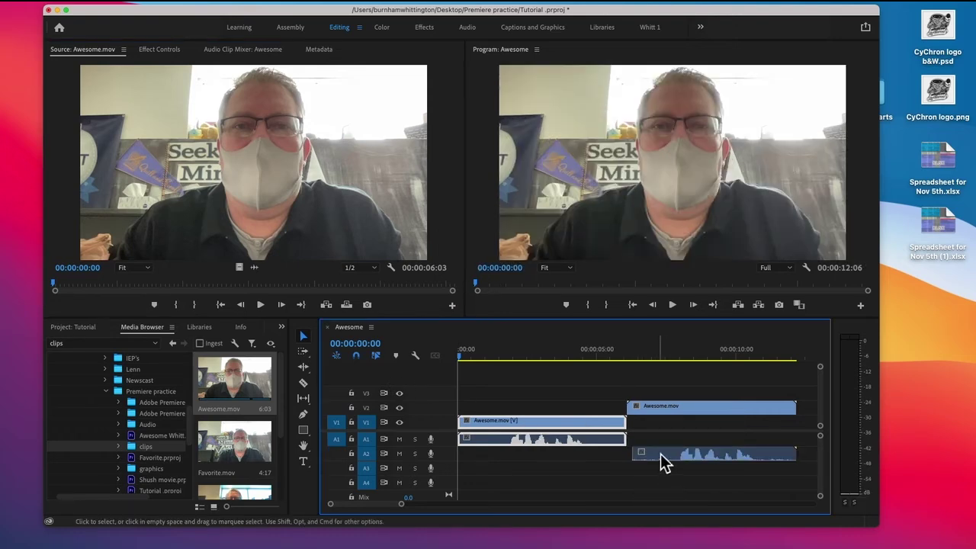
left_click(601, 497)
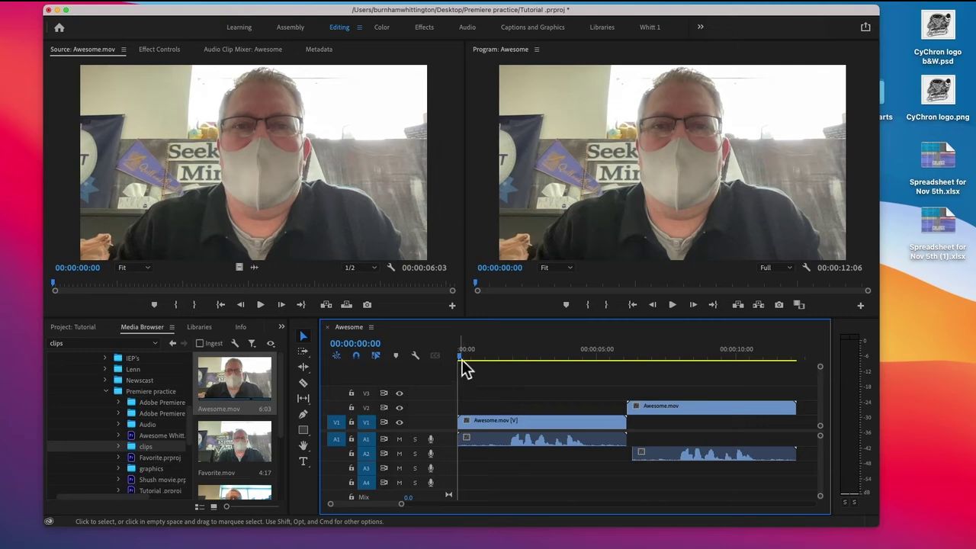
Move the playhead to 00:00:06:03 and delete the separate Awesome.mov video on V2 and audio on A2.
left_click_drag(462, 360, 629, 379)
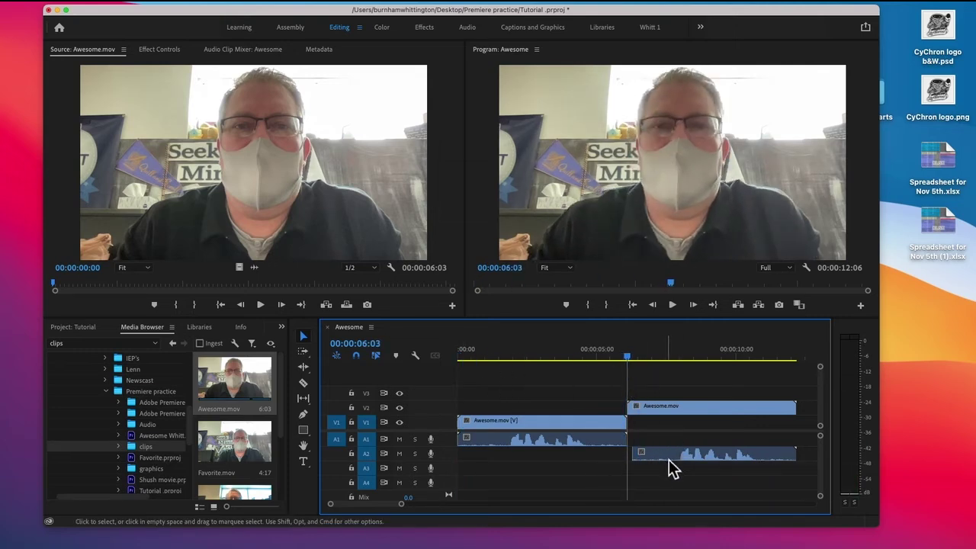
left_click(674, 418)
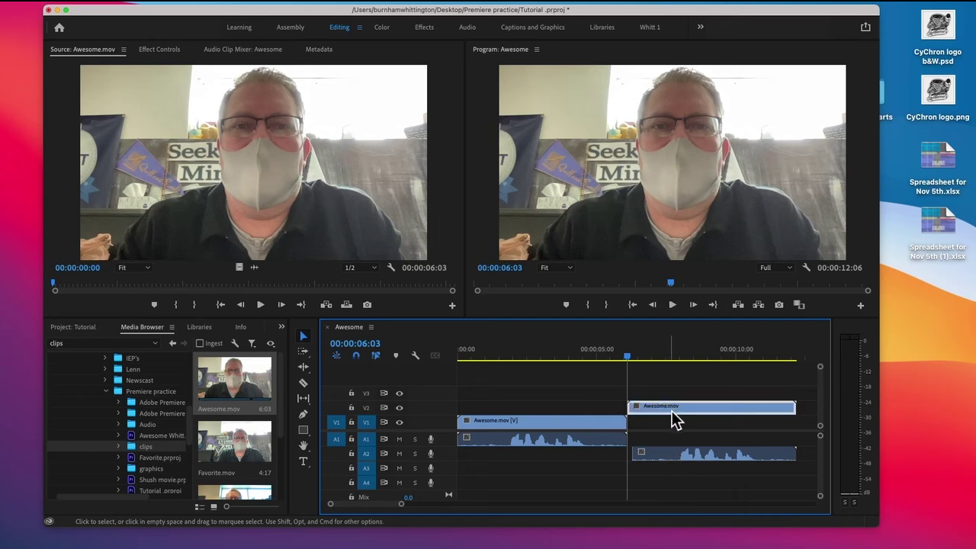
left_click(660, 453, "shift")
key("Delete")
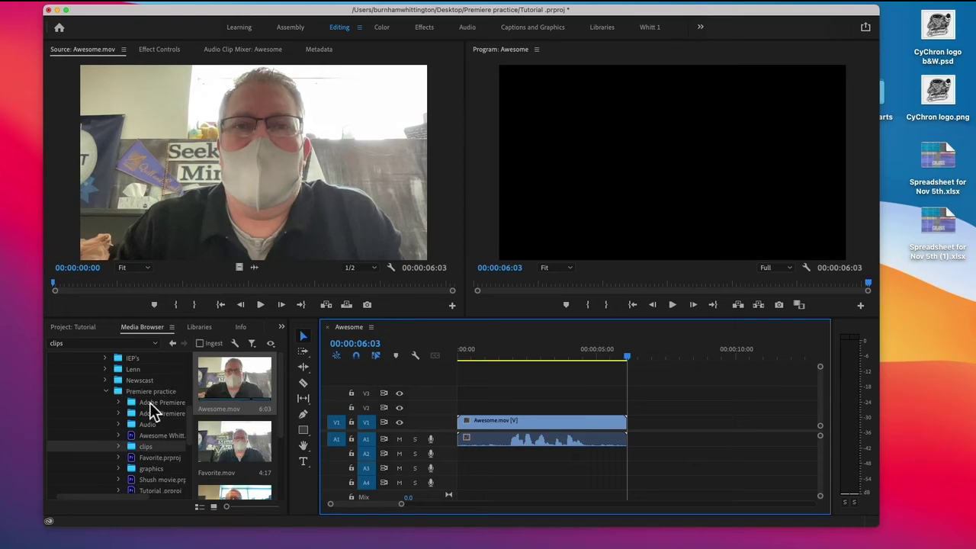
Load Zoltar Square Window.psd from the graphics folder and place it on V2, slightly overlapping the end of Awesome.mov.
left_click(149, 469)
left_click(237, 387)
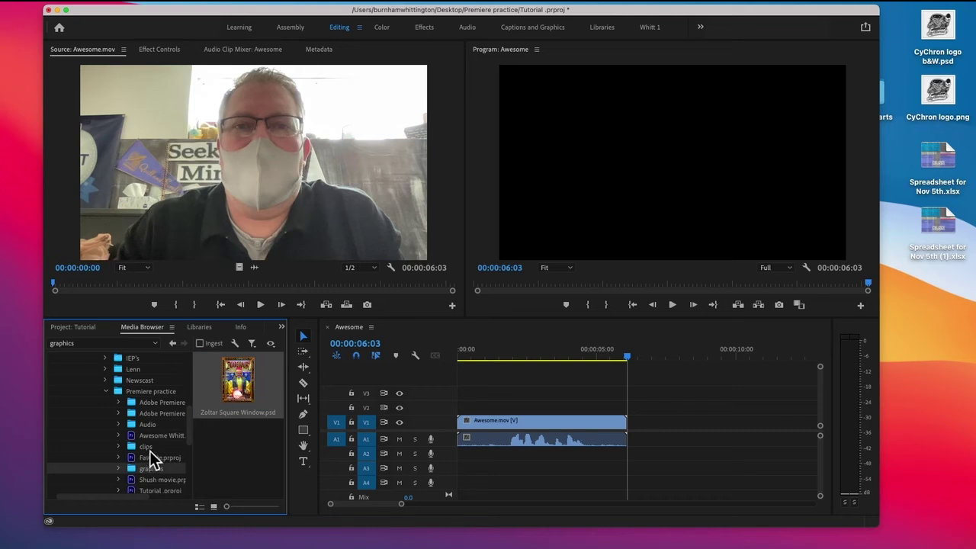
double_click(237, 386)
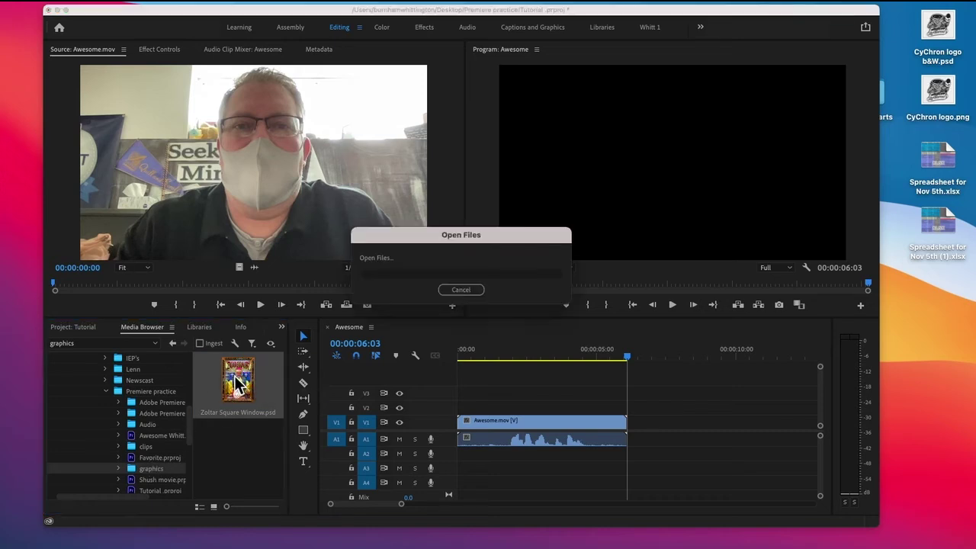
left_click_drag(282, 183, 690, 412)
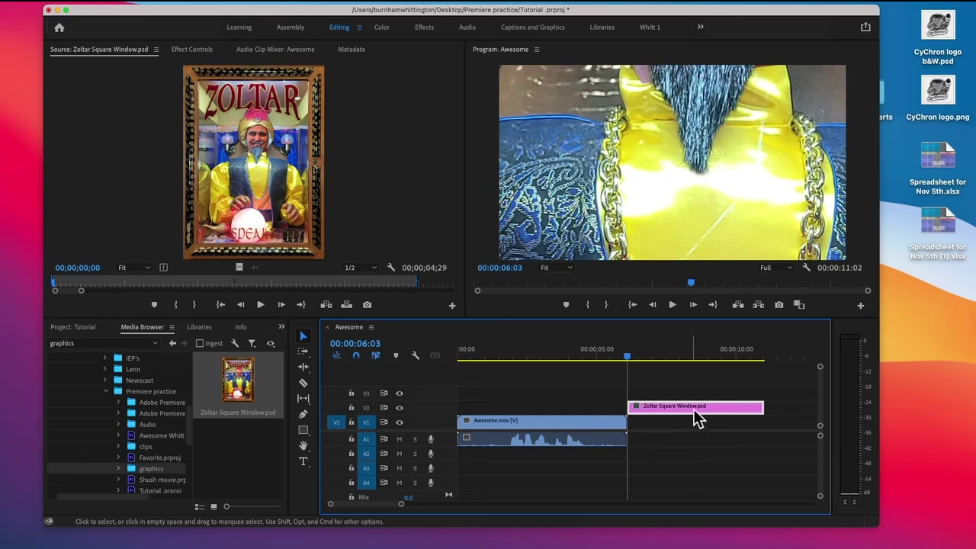
left_click_drag(697, 419, 684, 418)
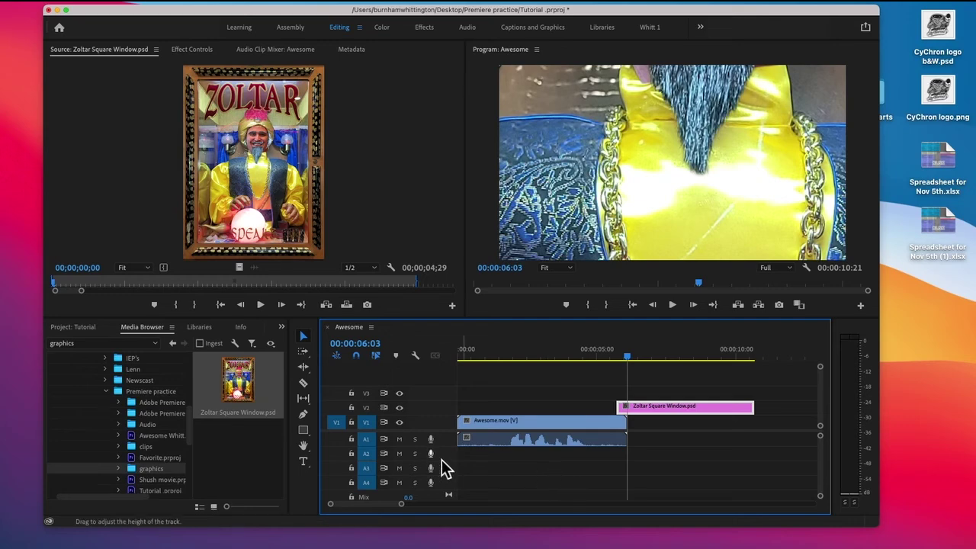
Try the track locks on A2, A1 and V1, leaving only A1 locked.
left_click(351, 454)
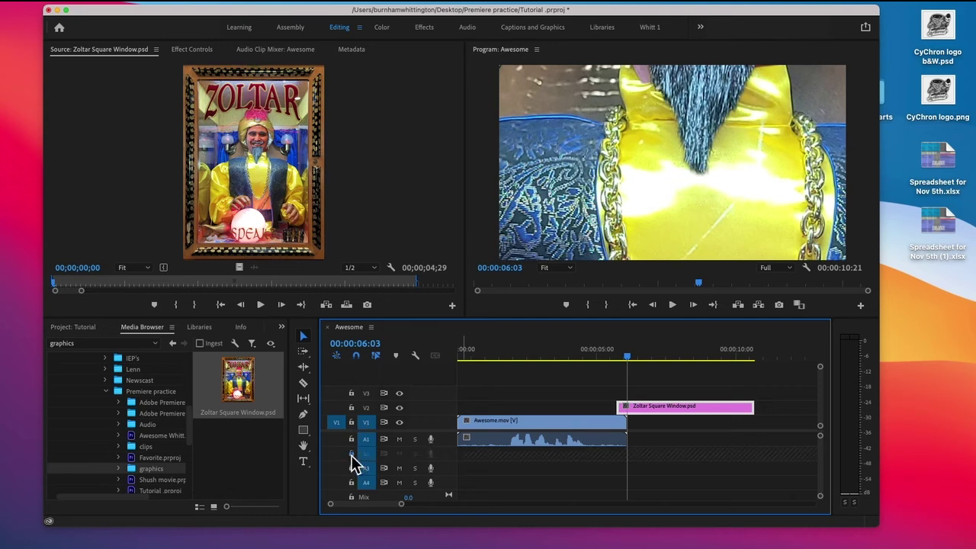
left_click(351, 440)
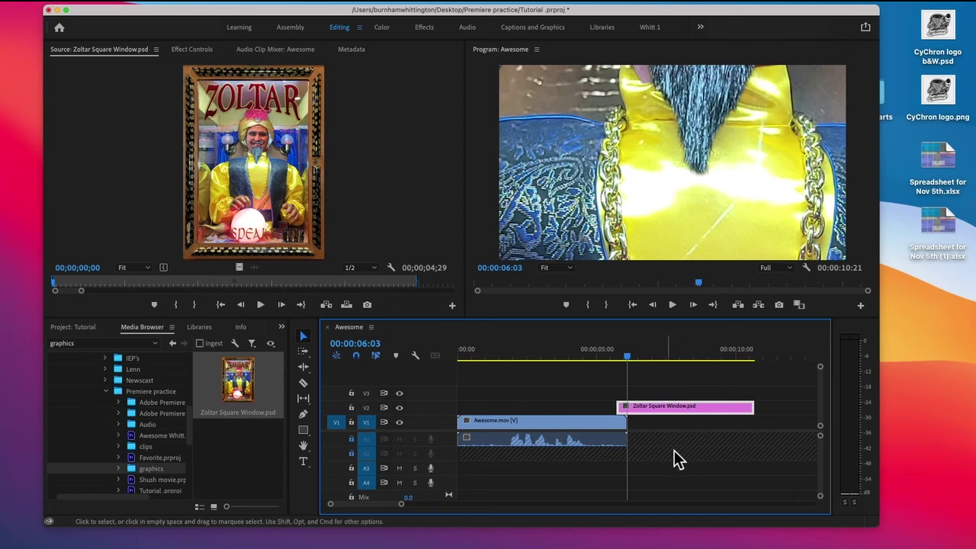
left_click(352, 454)
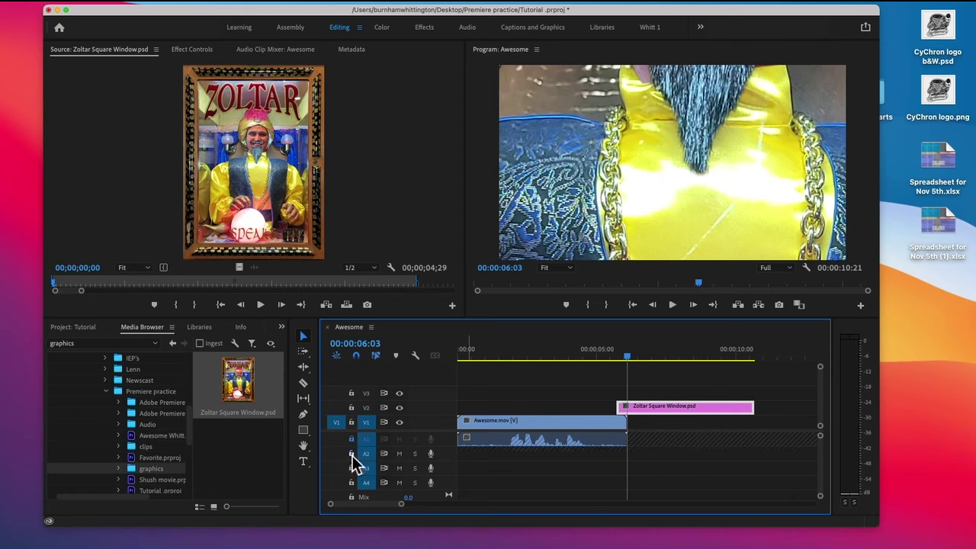
left_click(349, 422)
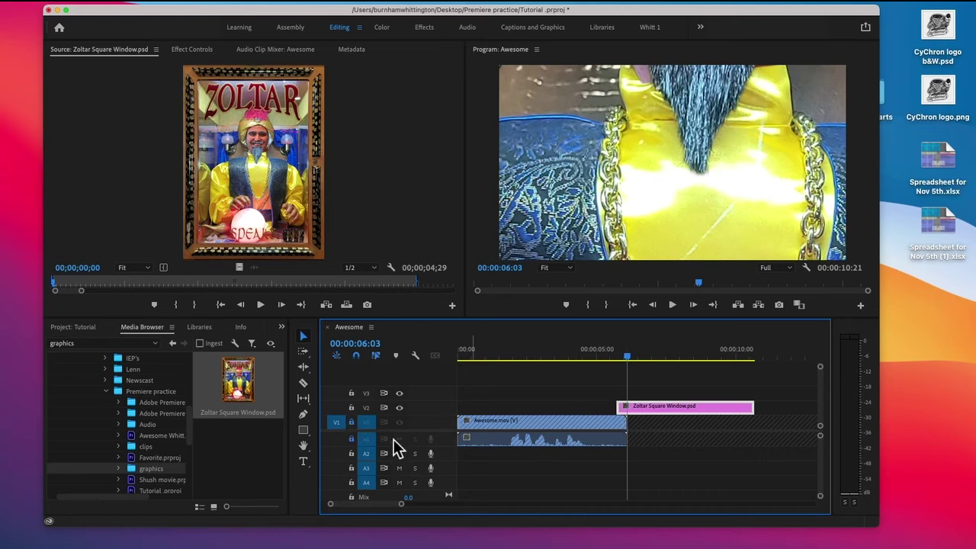
left_click(351, 439)
left_click(351, 422)
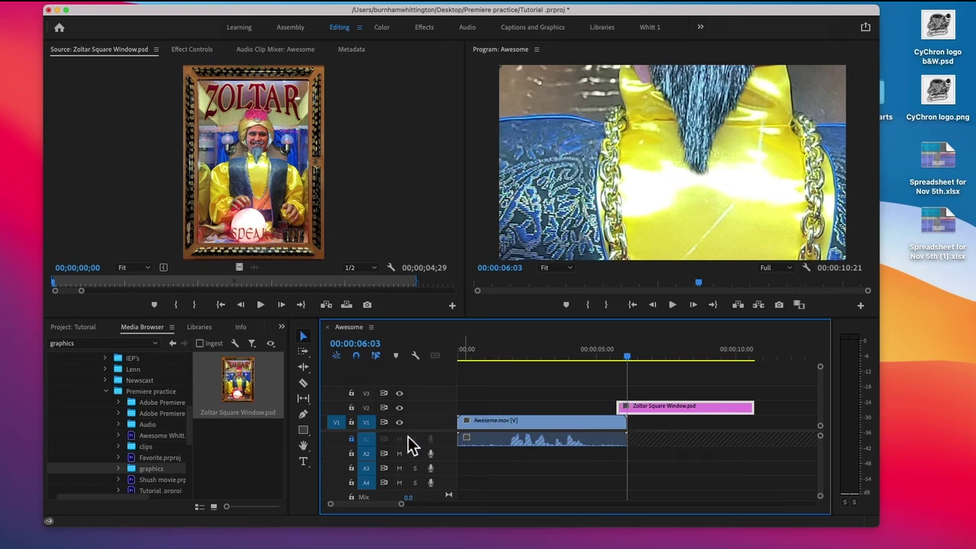
Record a voice-over about five seconds long on track A2, starting from the playhead.
left_click(432, 454)
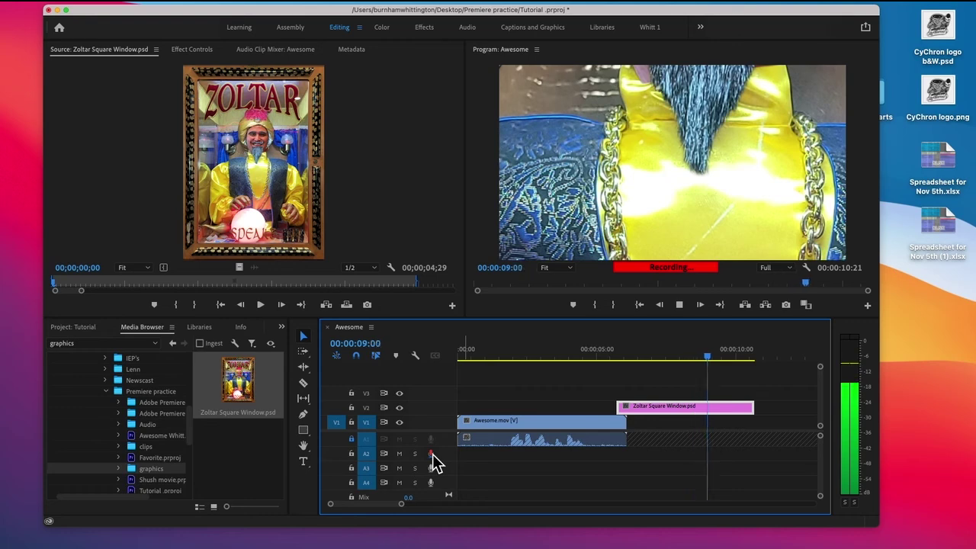
left_click(432, 454)
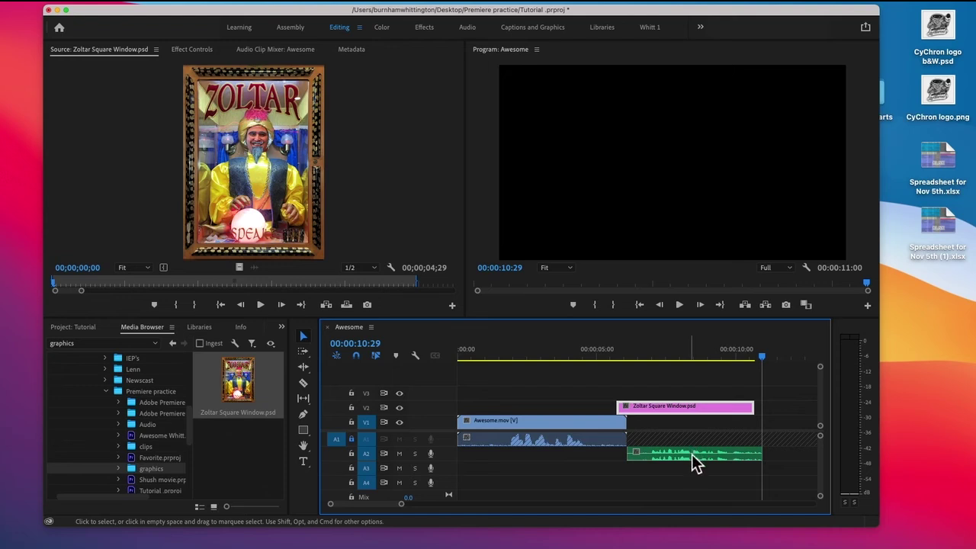
Shift the voice-over clip on A2 slightly earlier so it overlaps the end of Awesome.mov, and move the playhead to 00:00:06:27.
left_click_drag(693, 459, 669, 459)
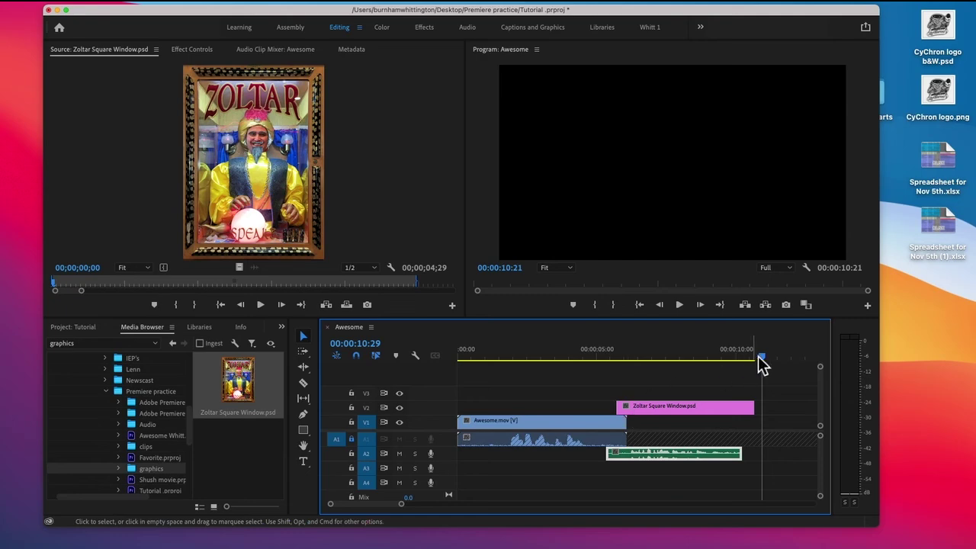
left_click_drag(763, 358, 652, 427)
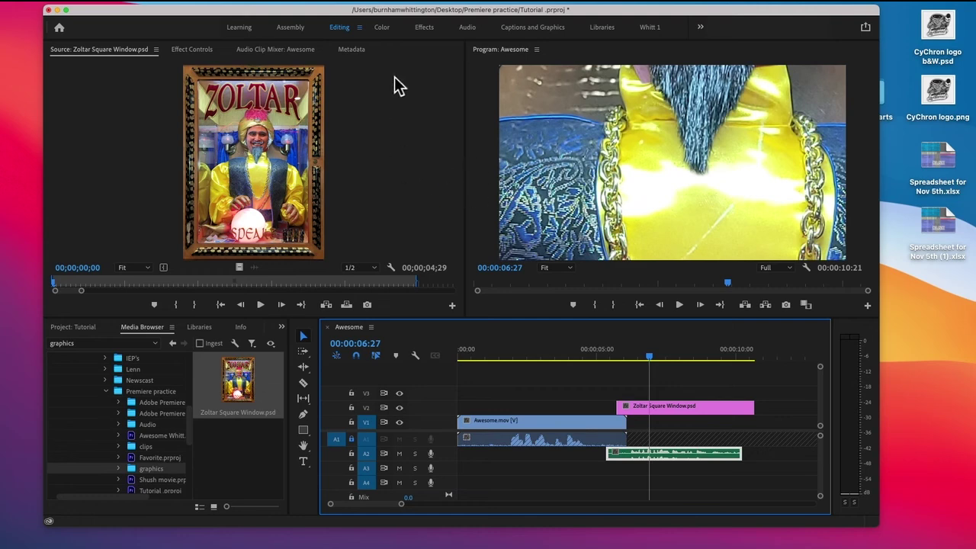
Show the effect controls for the Zoltar Square Window.psd clip on V2.
left_click(187, 52)
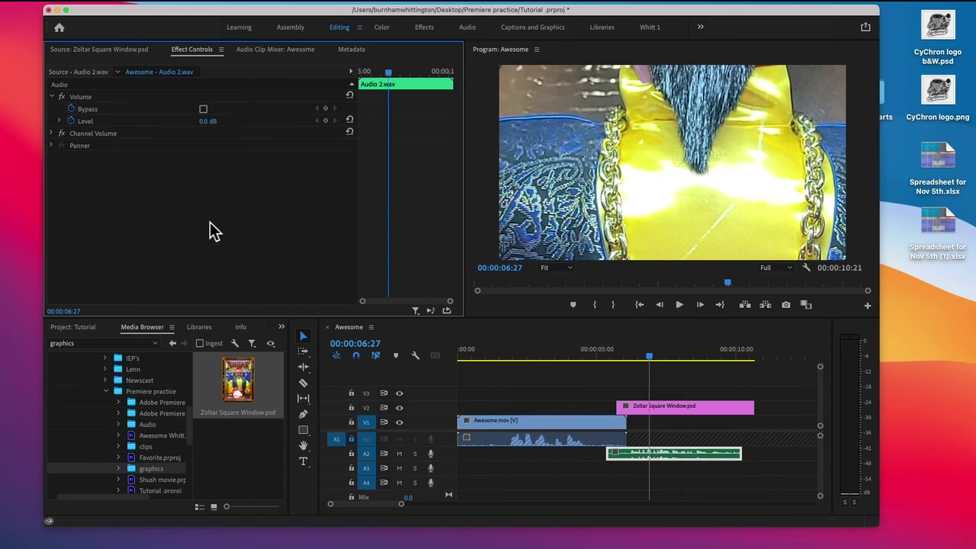
left_click(671, 408)
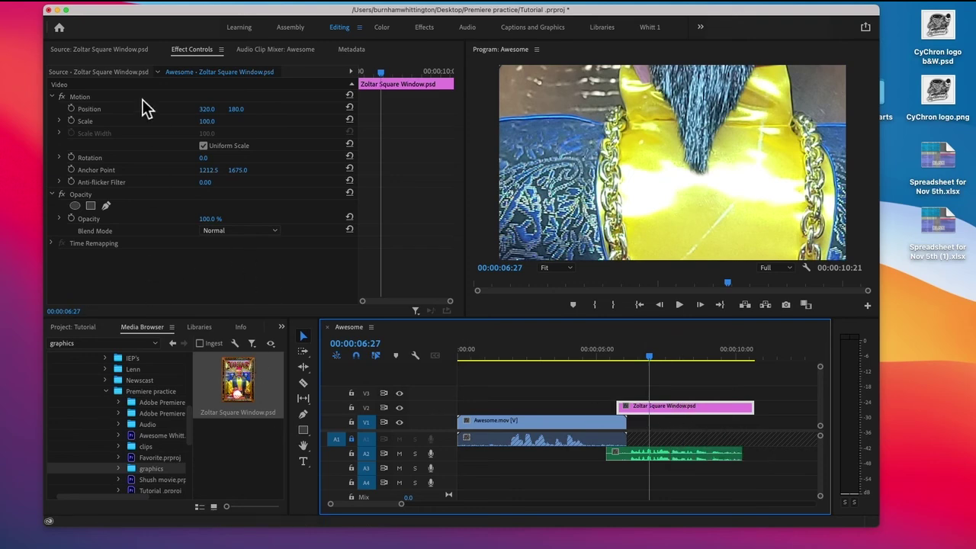
Try keyframing the graphic's Scale at the playhead, and turn the animation off again, deleting its keyframe.
left_click(74, 127)
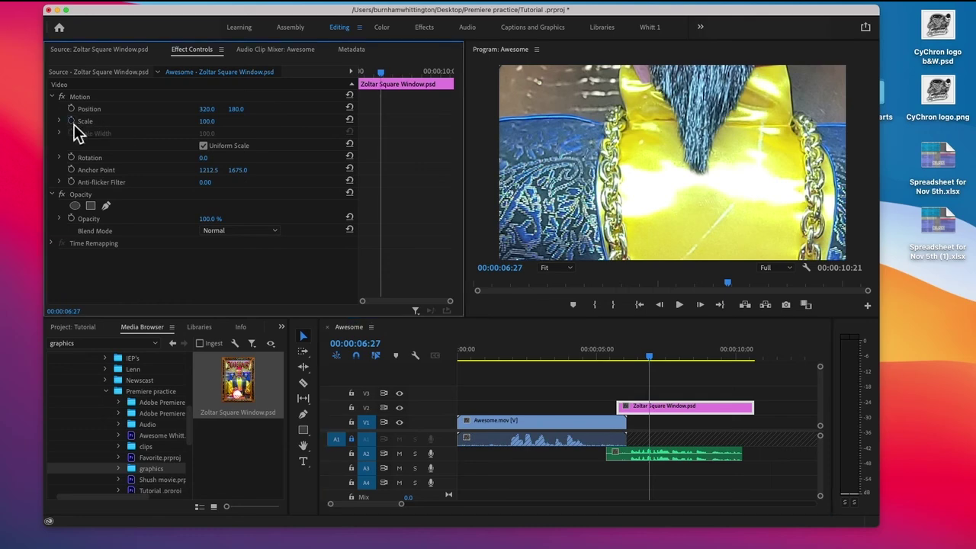
left_click(71, 121)
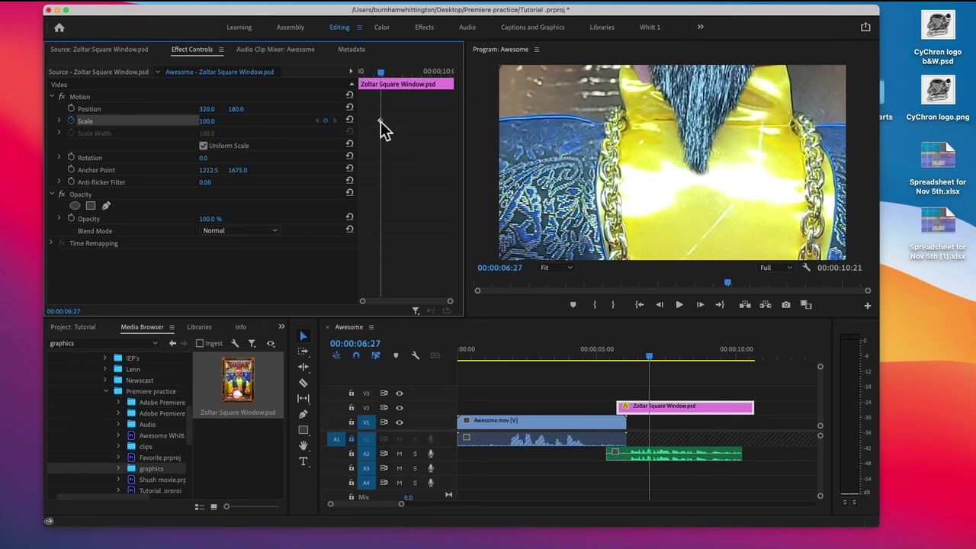
left_click(71, 121)
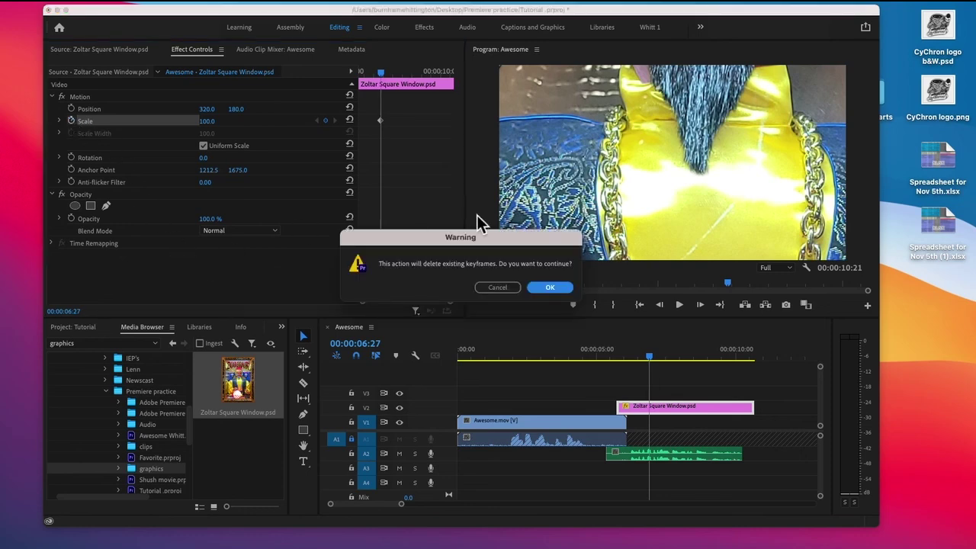
left_click(544, 289)
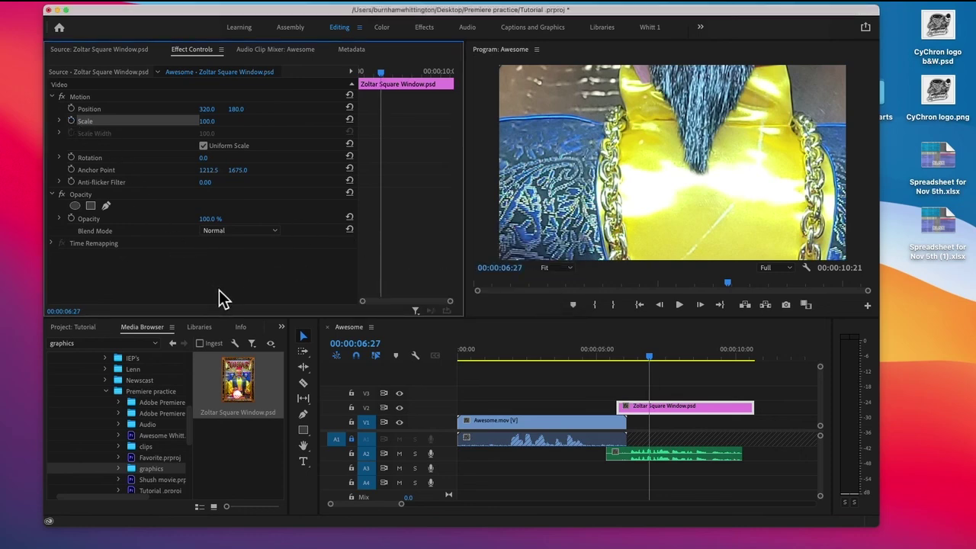
Set the Zoltar graphic's horizontal position to 286 and reduce its scale to 10.4 so the whole image fits the frame.
left_click(62, 122)
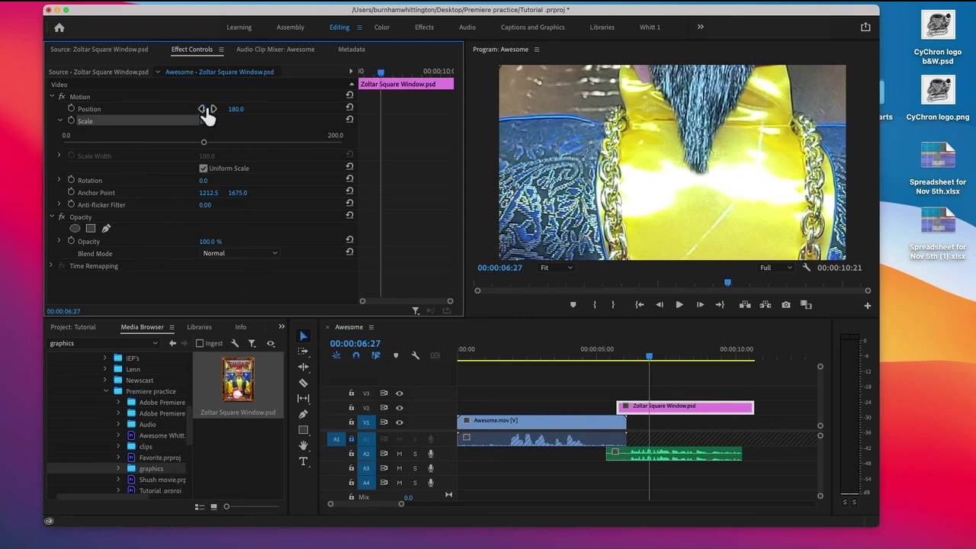
left_click_drag(207, 109, 232, 114)
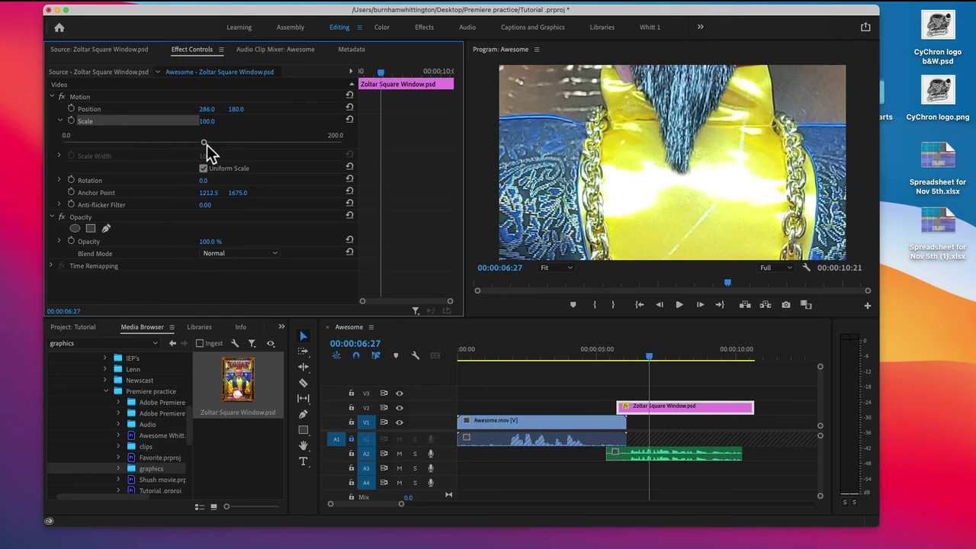
left_click_drag(207, 144, 78, 157)
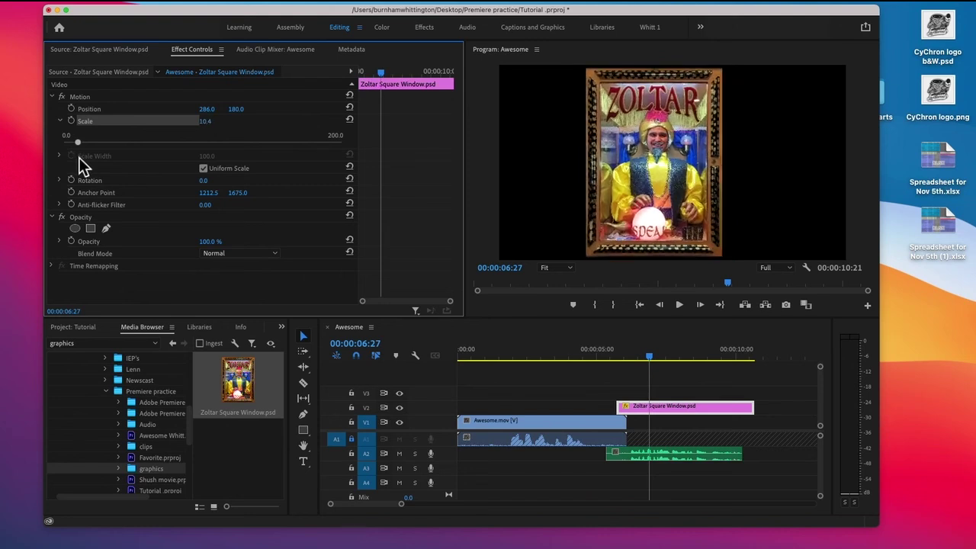
Set the Zoltar graphic's horizontal position to 300 and nudge it further to 312.
left_click(206, 109)
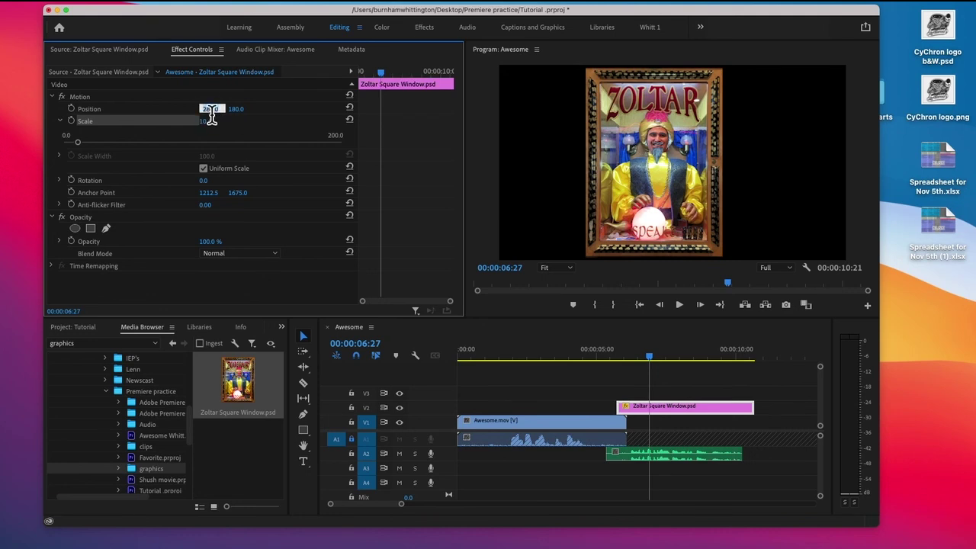
type("300")
key("Return")
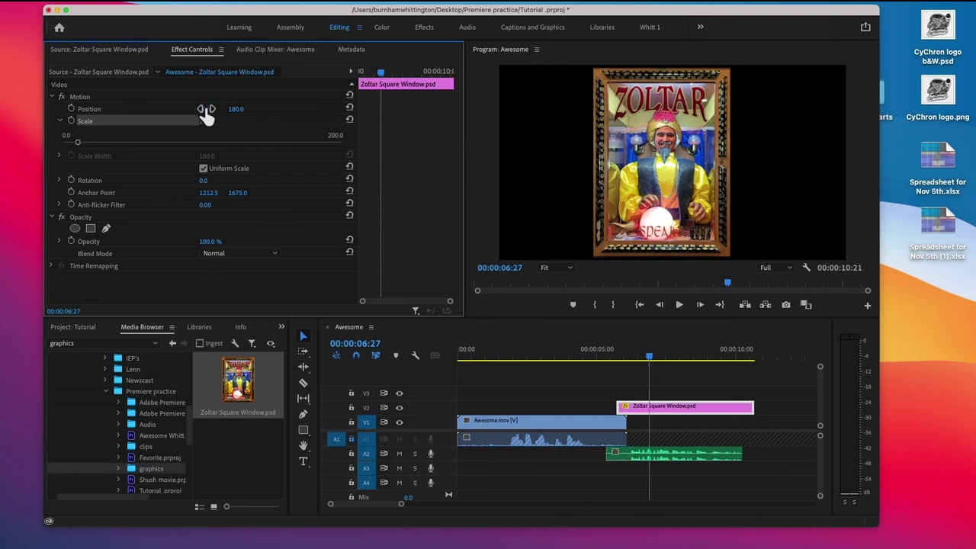
left_click_drag(206, 112, 216, 112)
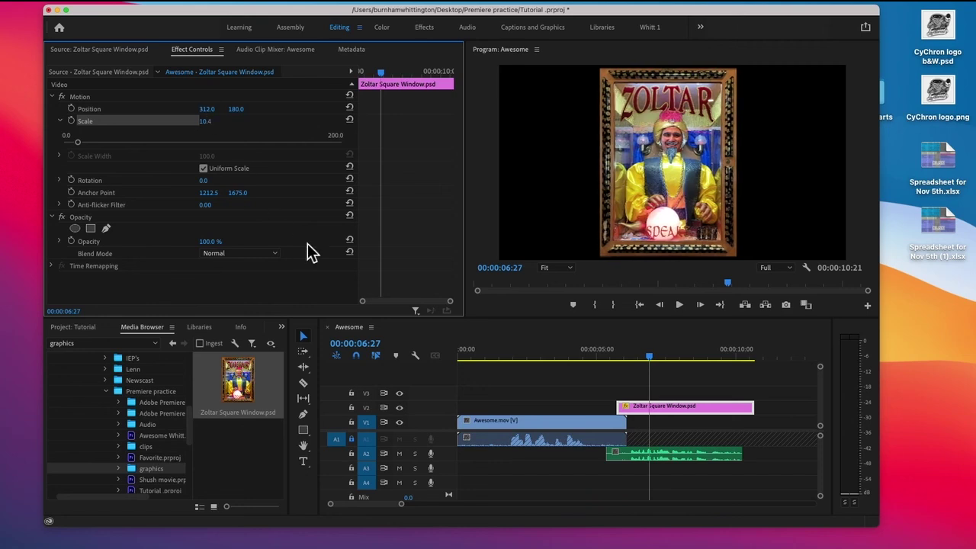